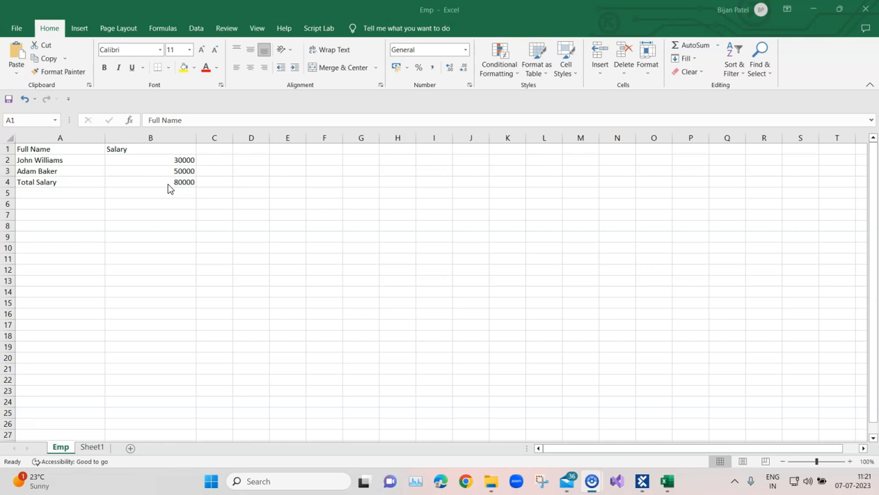
Step: Examine the full name and salary table in the Emp worksheet, switch to Tosca Commander and review the steps of the Create Excel test case
left_click_drag(41, 149, 180, 183)
left_click_drag(59, 152, 148, 149)
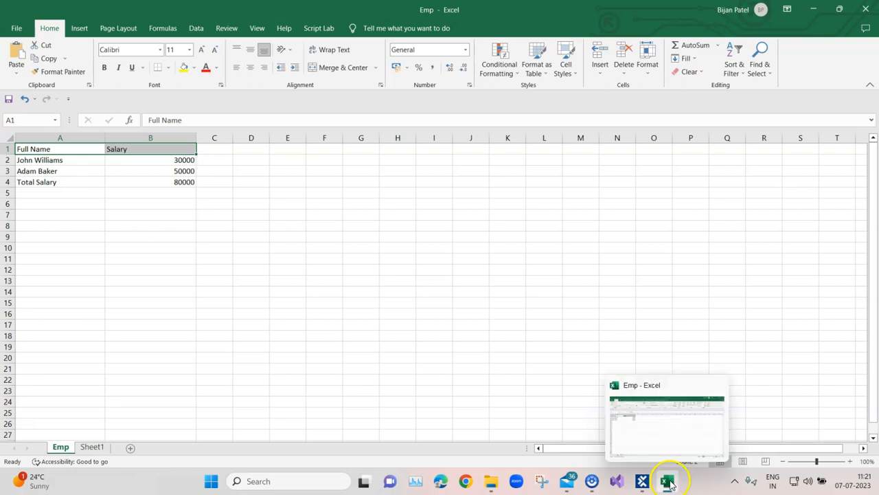
left_click(642, 481)
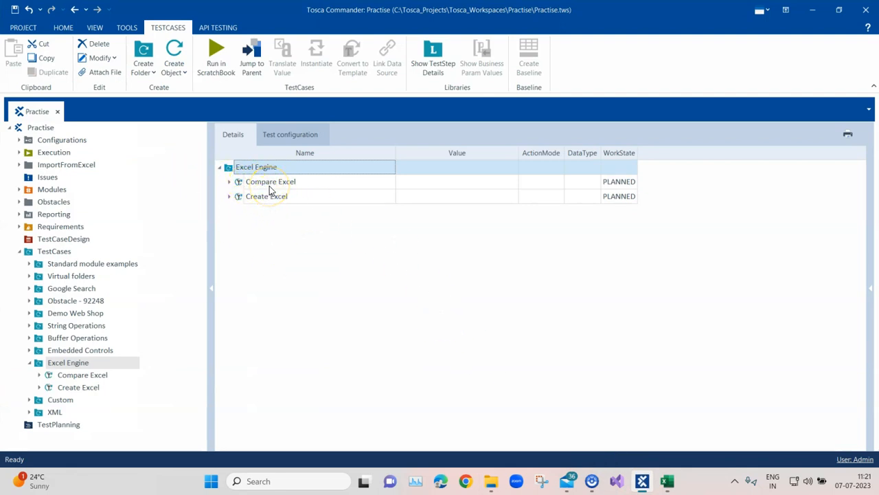
left_click(230, 198)
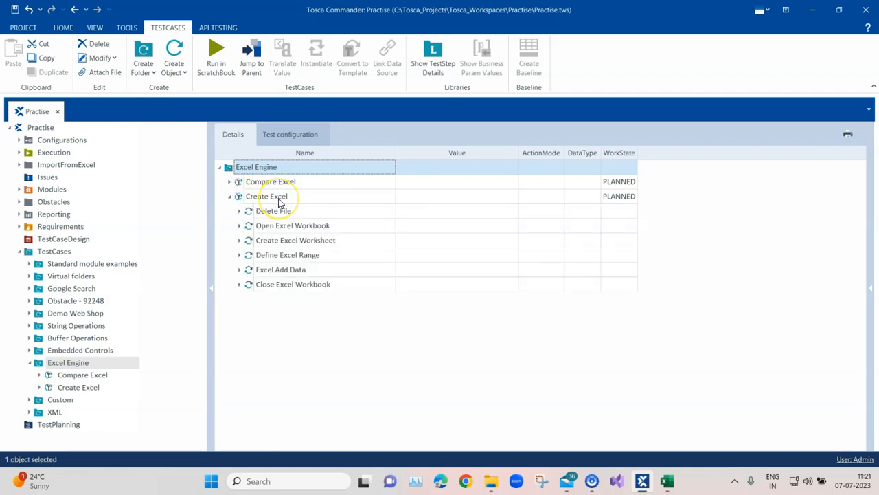
left_click(229, 196)
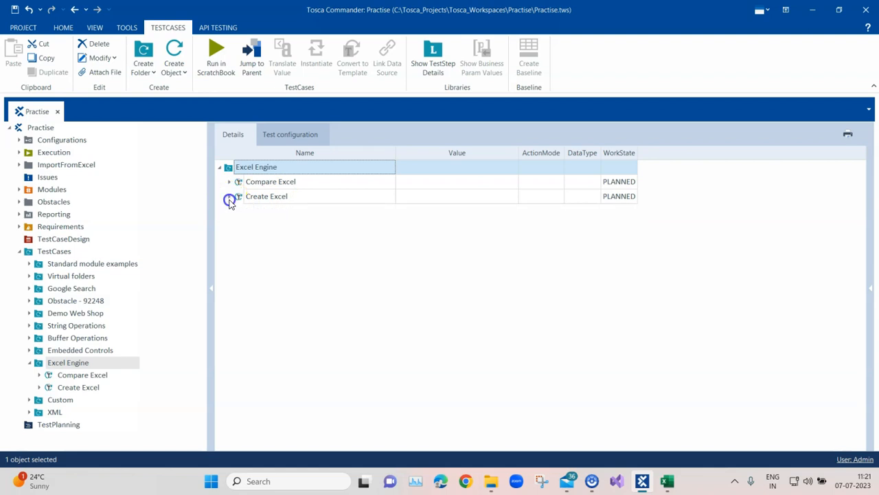
Step: Create a test case named "Get RowCount and ColumnCount" in the Excel Engine folder
right_click(253, 171)
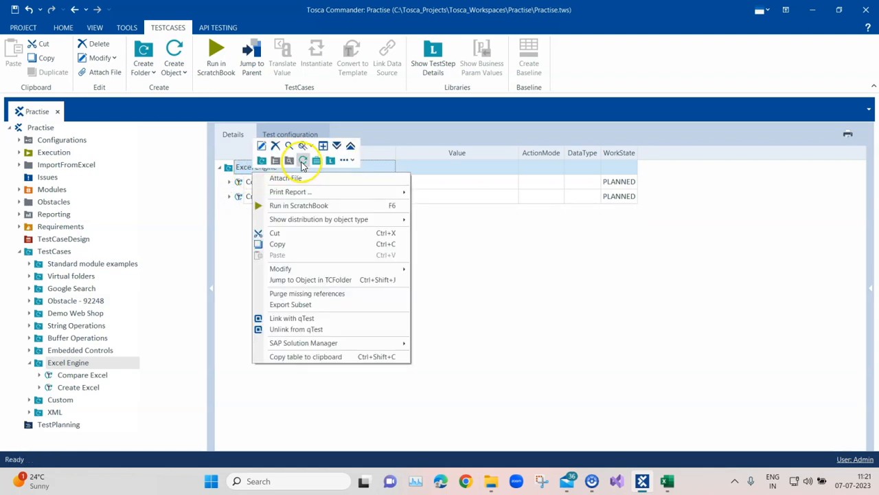
left_click(303, 162)
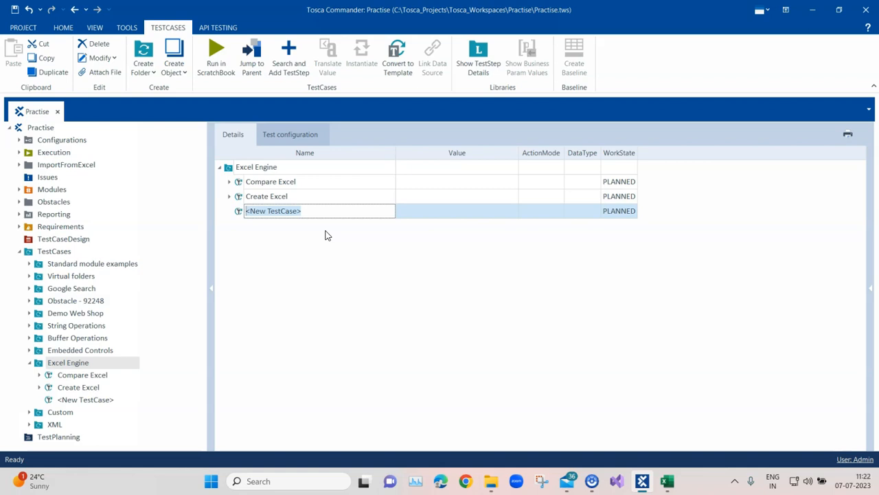
type("Get RowCount and")
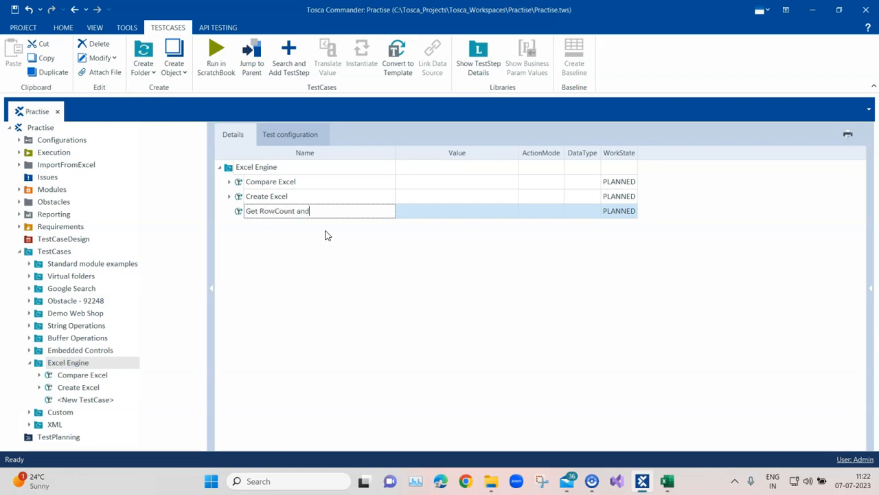
type(" ColumnCount")
left_click(307, 255)
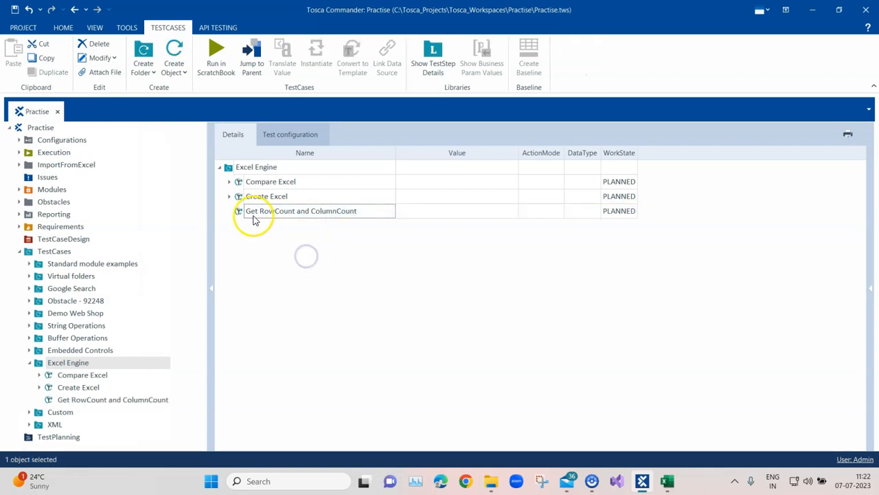
Step: Copy the Open Excel Workbook, Define Excel Range and Close Excel Workbook steps from Create Excel into the Get RowCount and ColumnCount test case
left_click(230, 197)
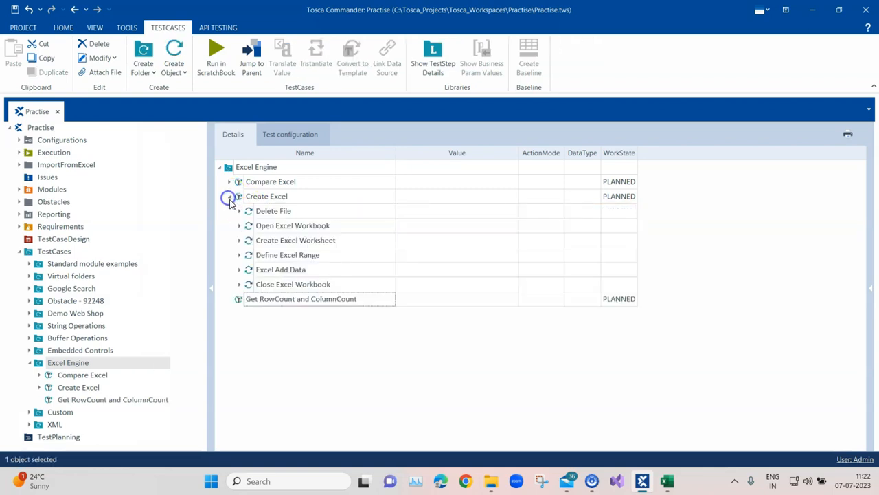
left_click(253, 228)
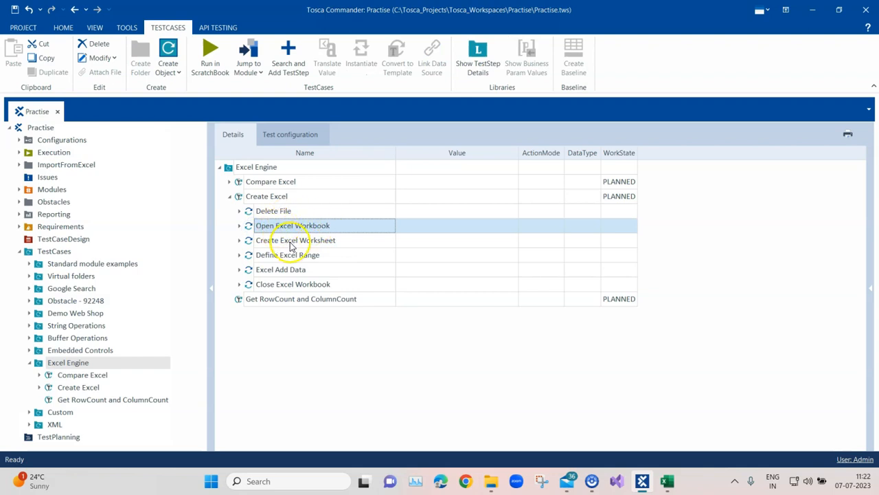
left_click(271, 256, "ctrl")
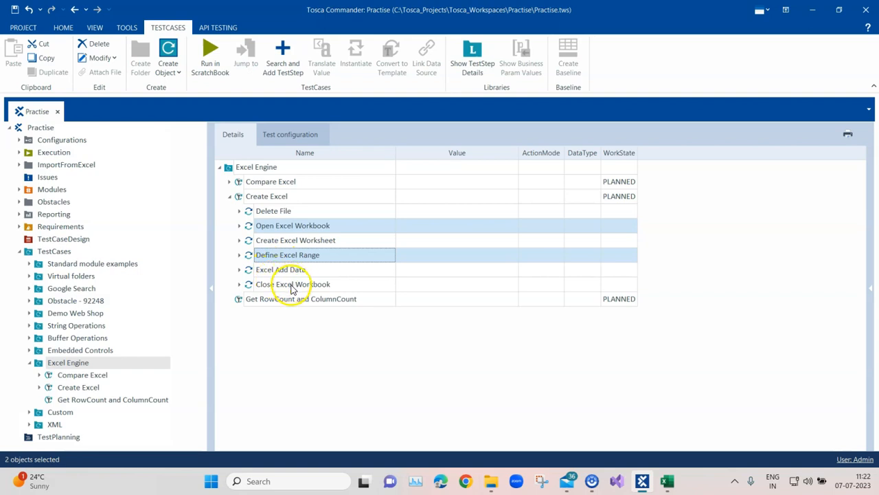
left_click(291, 284, "ctrl")
key("ctrl+c")
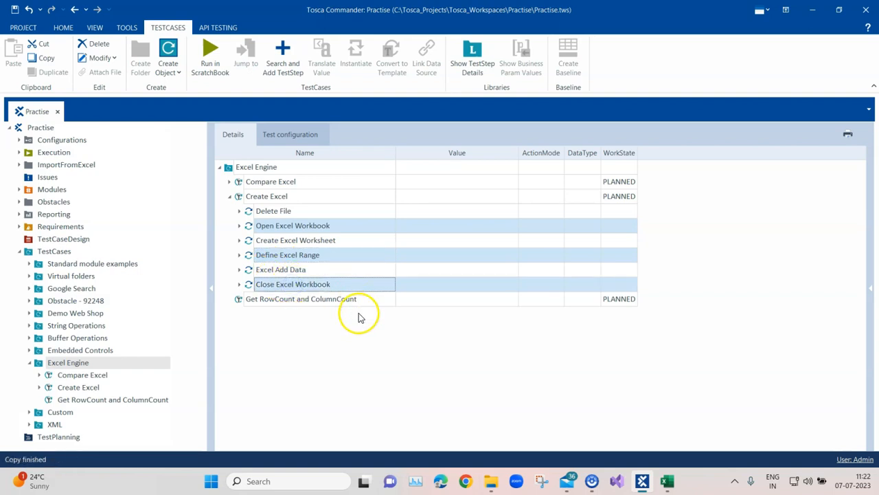
left_click(230, 196)
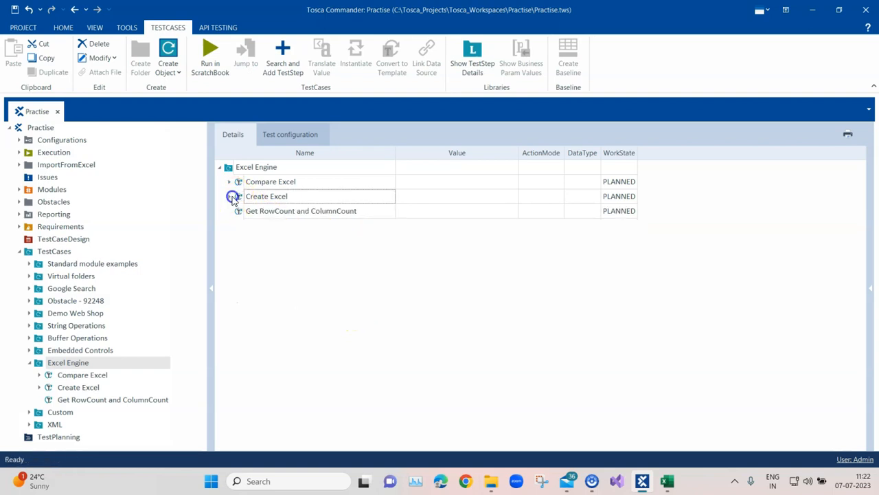
left_click(275, 213)
key("ctrl+v")
Step: Set Create New to False in the Open Excel Workbook step of the Get RowCount and ColumnCount test case
left_click(229, 211)
left_click(239, 226)
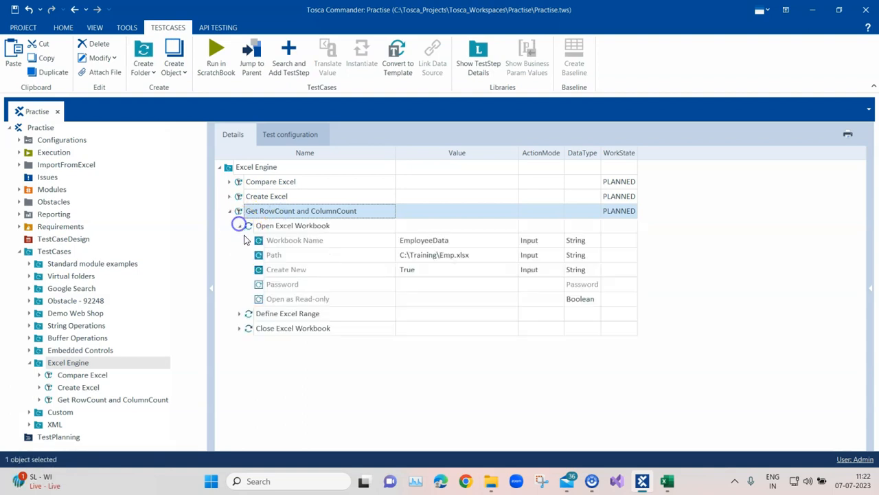
left_click(430, 270)
left_click(501, 270)
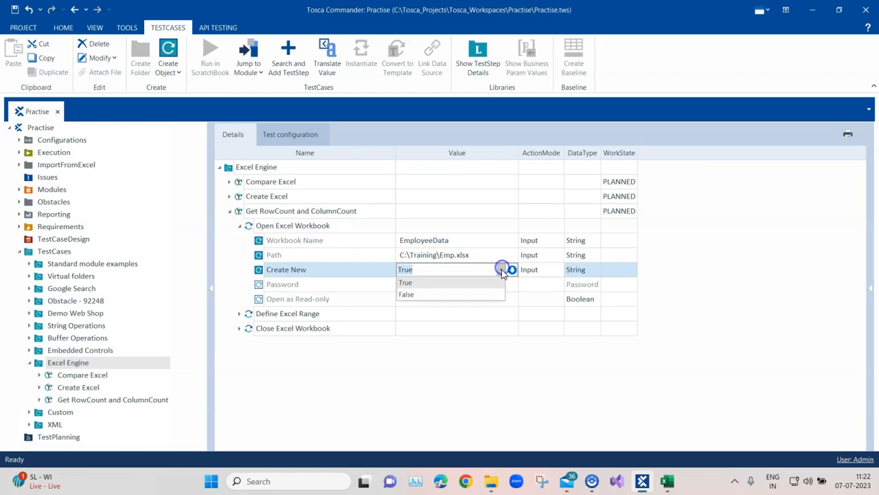
left_click(478, 296)
left_click(432, 297)
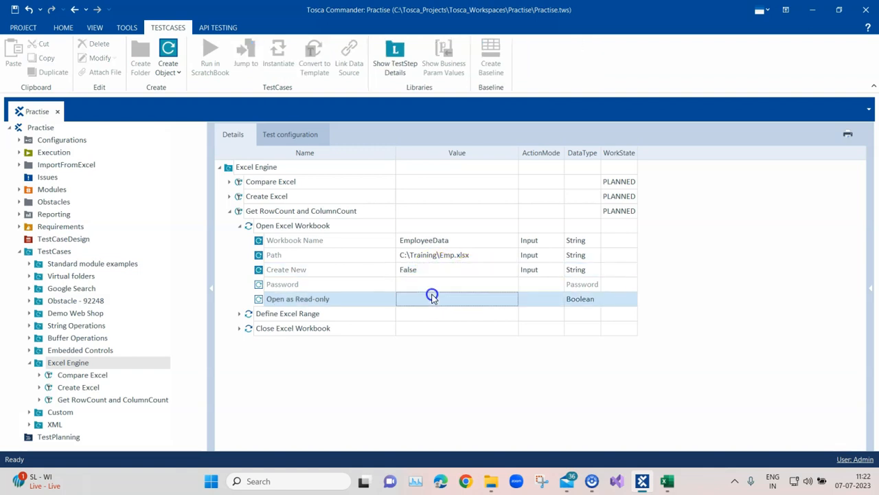
Step: Review the settings of the copied Define Excel Range and Close Excel Workbook steps, and collapse the test case's steps
left_click(239, 313)
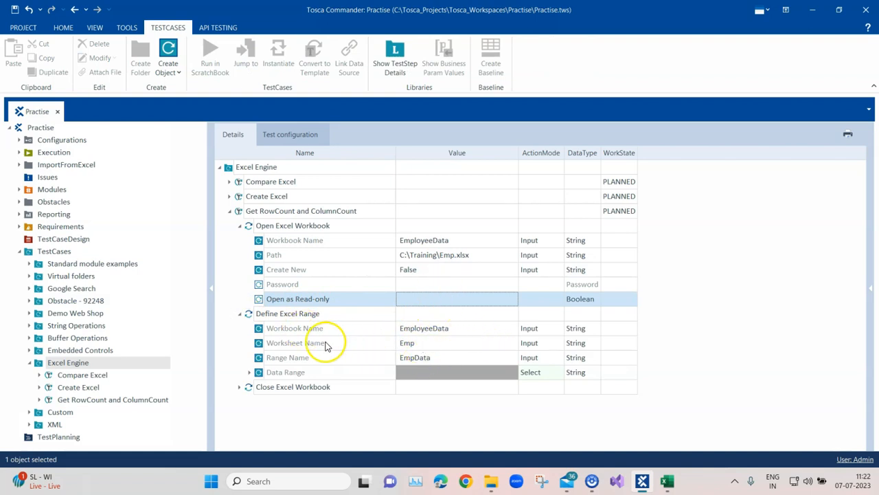
left_click(239, 388)
scroll(444, 355, "down", 1)
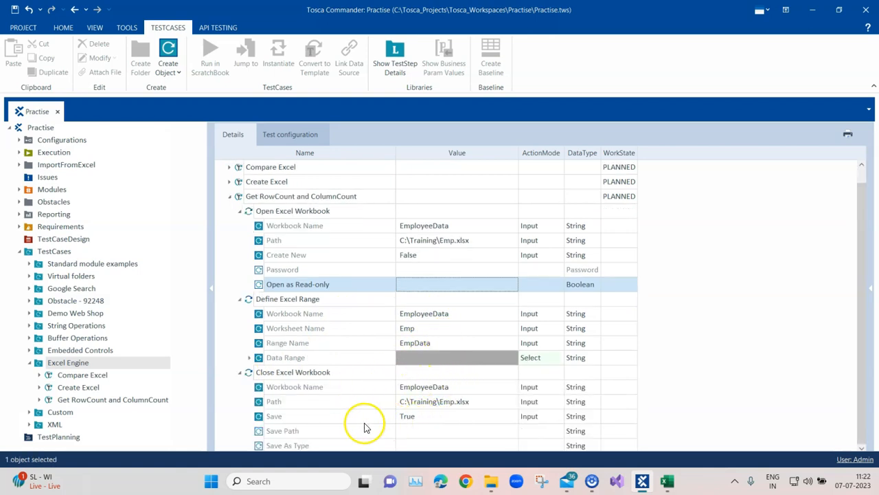
left_click(240, 373)
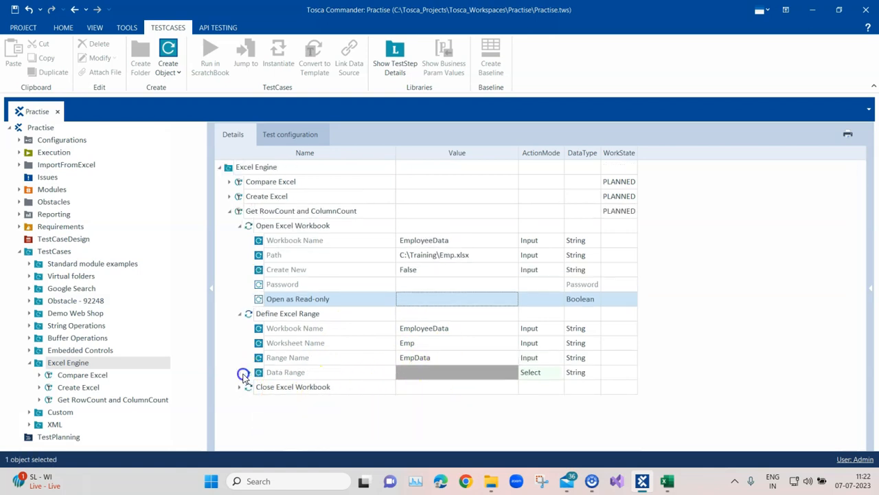
left_click(240, 314)
left_click(240, 227)
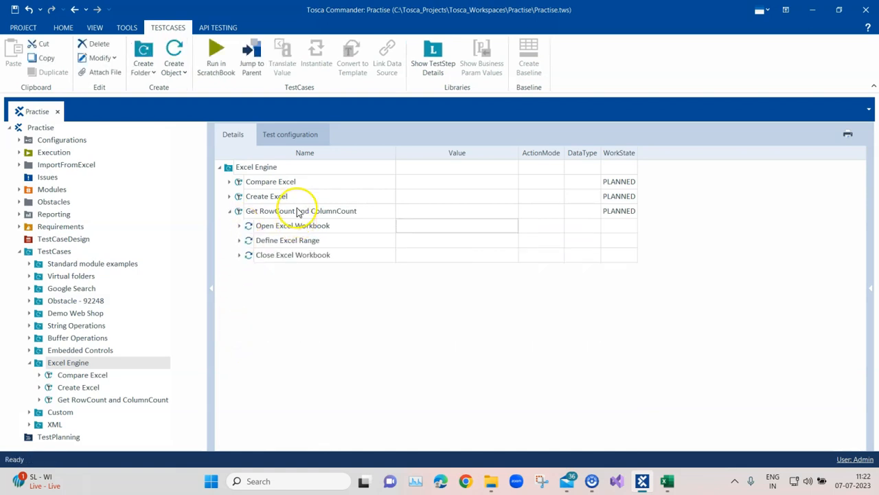
Step: Add a TBox Excel Range Manipulation step to the Get RowCount and ColumnCount test case, placed directly before Close Excel Workbook
right_click(297, 213)
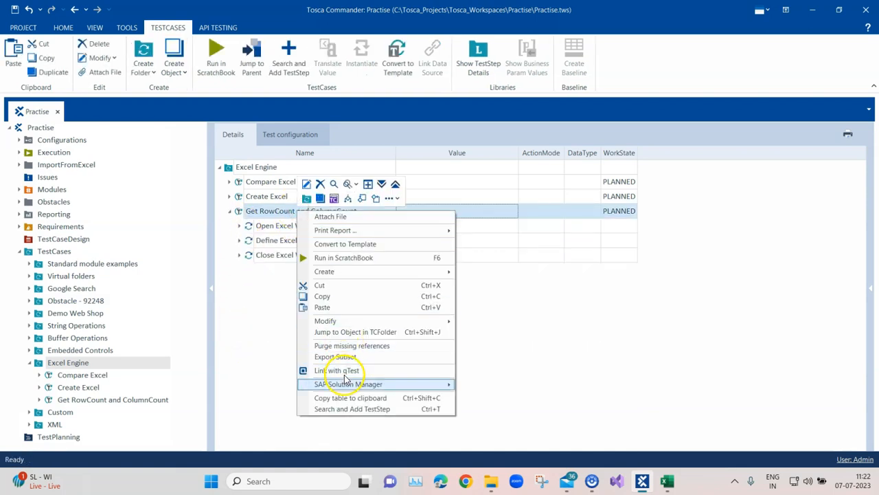
left_click(349, 407)
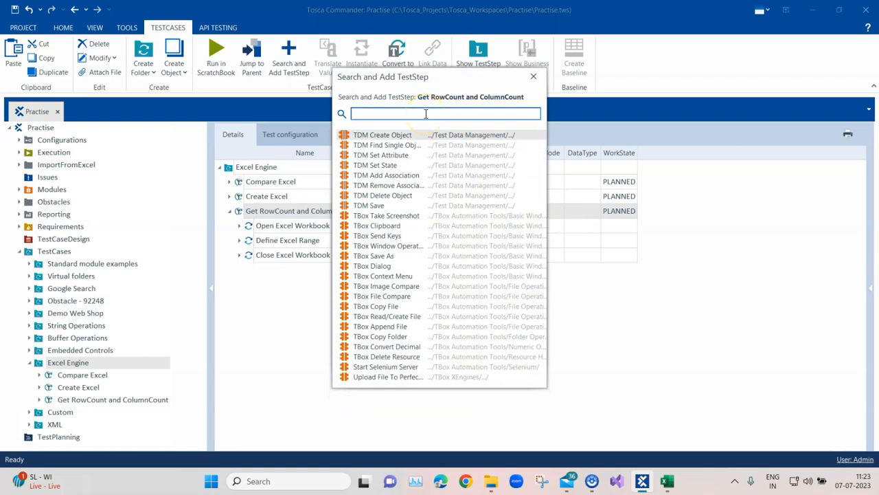
type("Excel ")
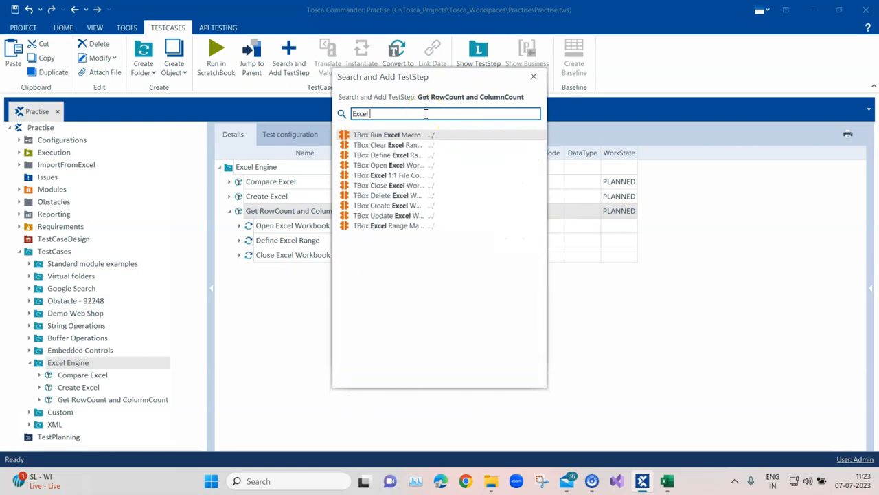
type("Range")
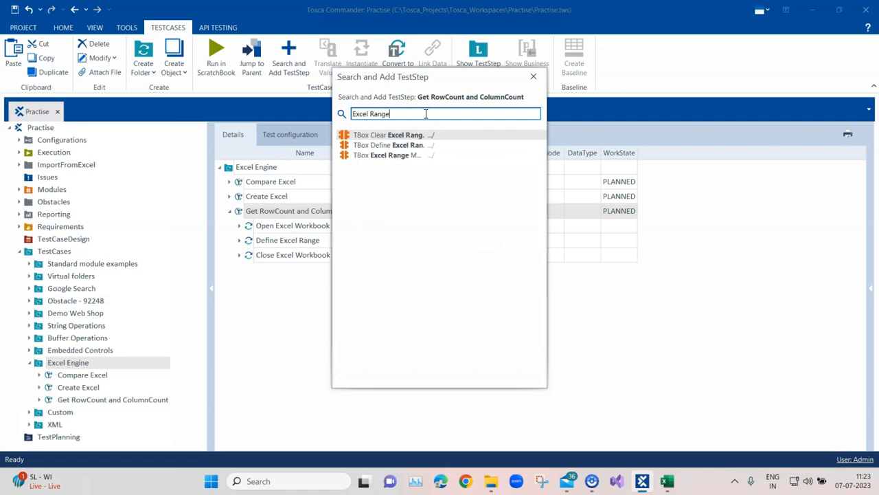
double_click(408, 156)
left_click(288, 271)
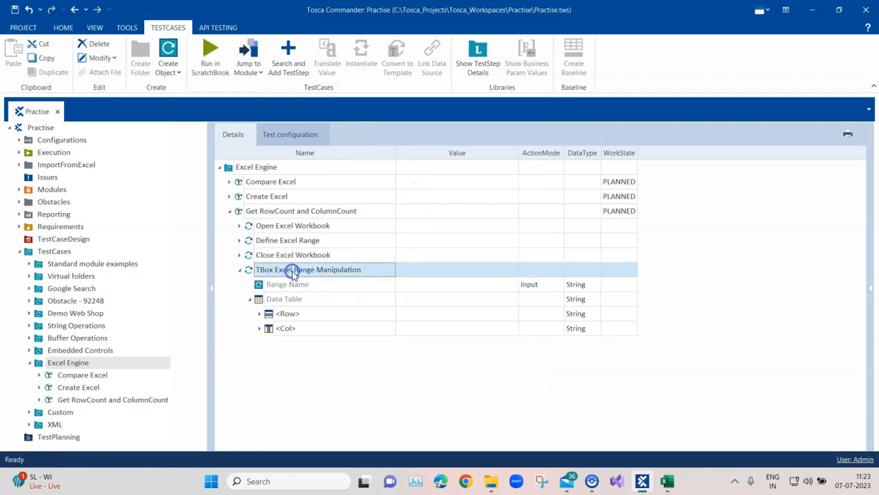
left_click_drag(282, 273, 247, 252)
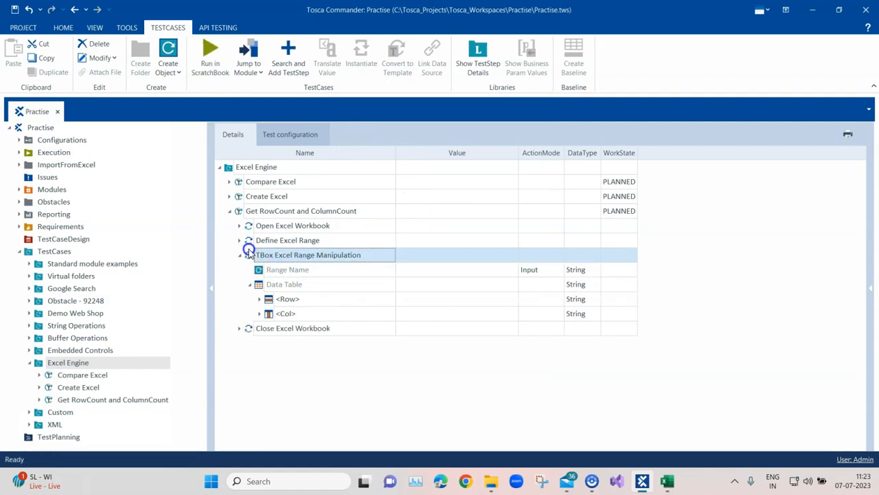
Step: Rename the TBox Excel Range Manipulation step as "Get Row Count"
left_click(360, 254)
left_click_drag(315, 255, 263, 255)
left_click_drag(367, 255, 251, 257)
type("Get ")
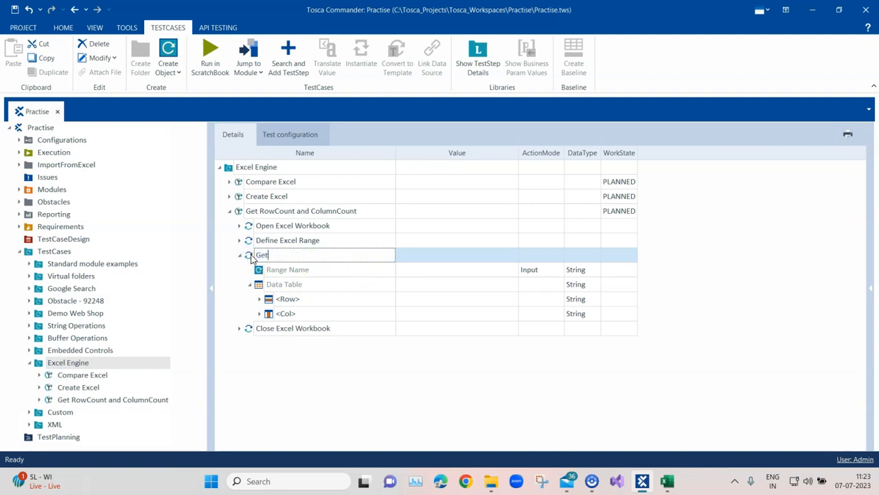
type("Row Count")
left_click(281, 388)
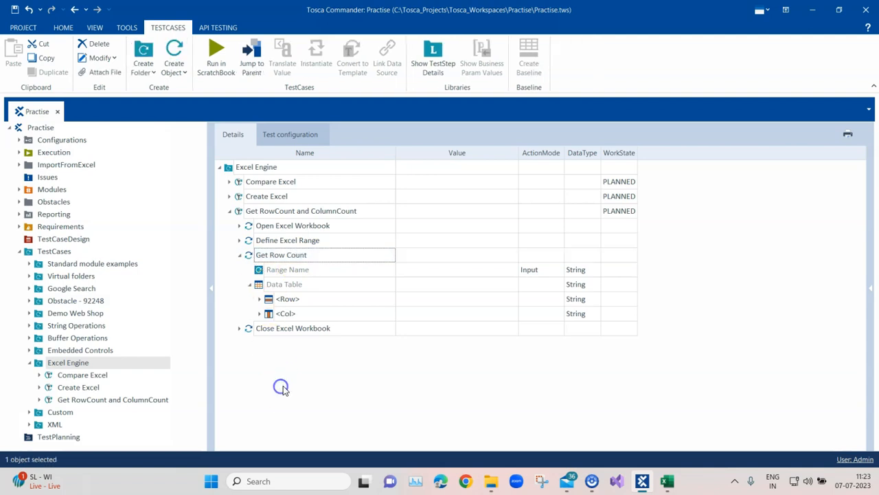
Step: Duplicate the Get Row Count step within the test case and place the copy directly before Close Excel Workbook
left_click(249, 256)
key("ctrl+c")
left_click(267, 213)
key("ctrl+v")
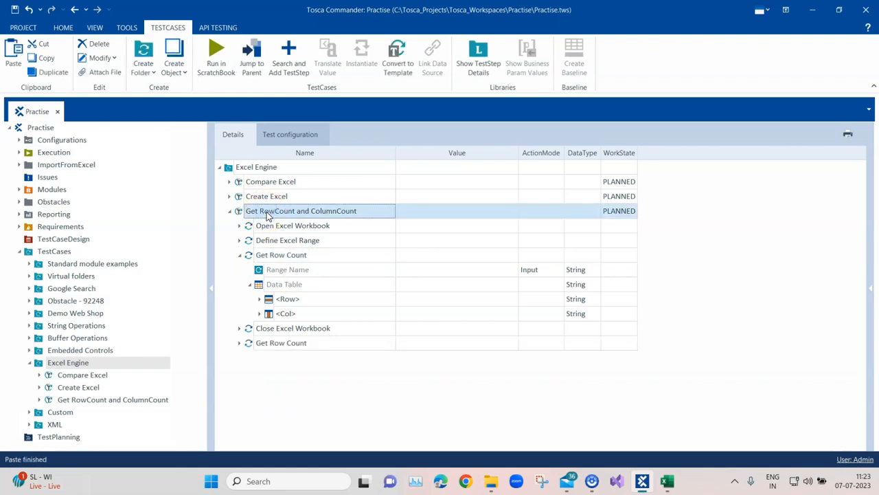
mouse_move(251, 345)
left_mouse_down()
mouse_move(246, 318)
mouse_move(248, 328)
left_mouse_up()
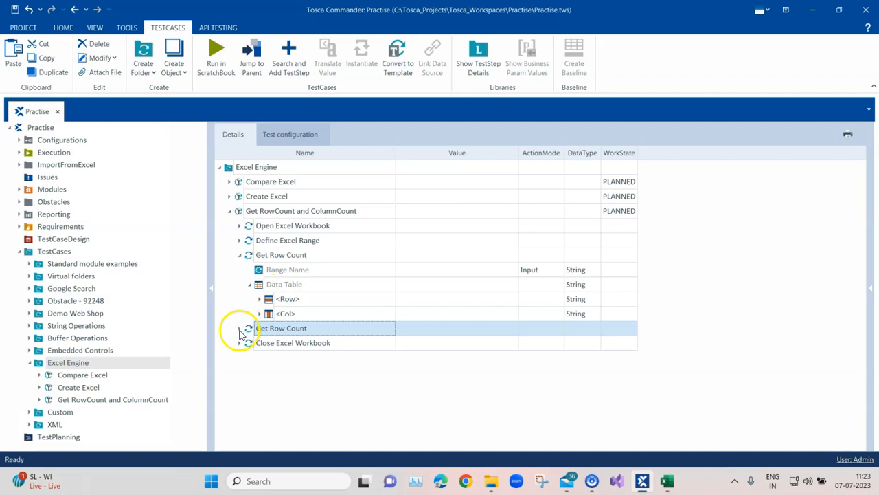
Step: Rename the copied Get Row Count step as "Get Column Count"
left_click(302, 327)
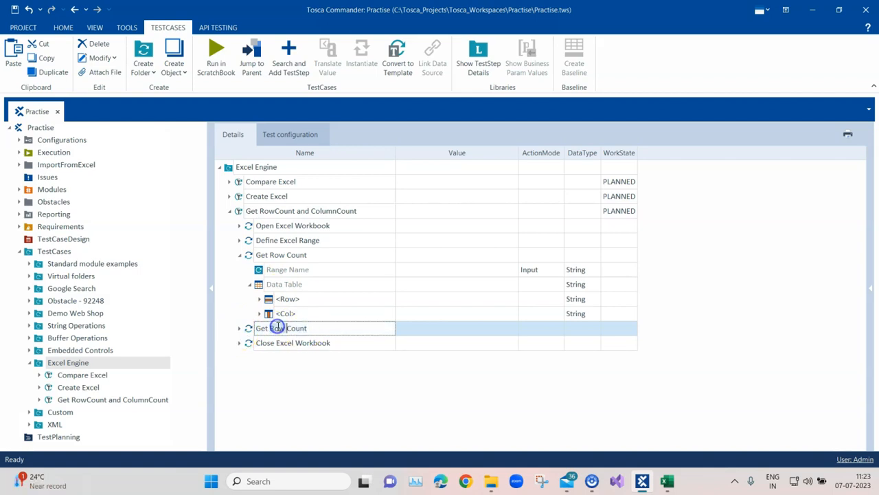
double_click(278, 328)
type("Column")
left_click(285, 378)
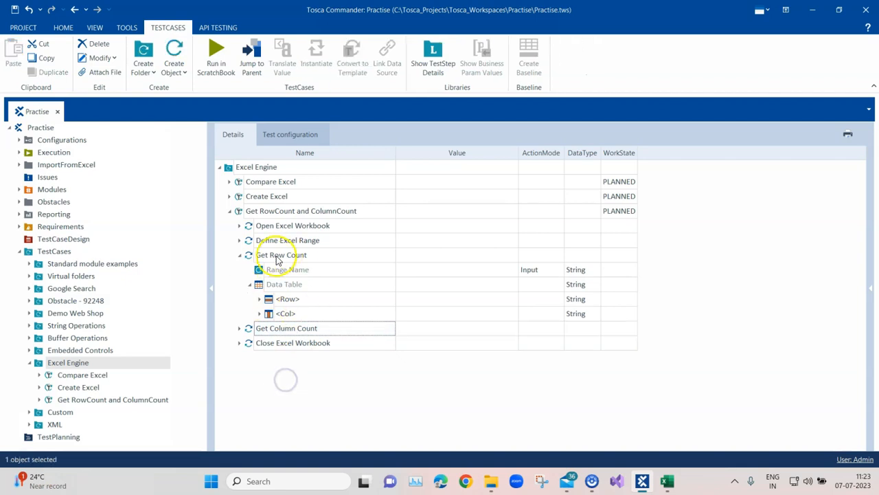
Step: Set the Range Name of the Get Row Count step to EmpData, matching the range name in Define Excel Range
left_click(240, 257)
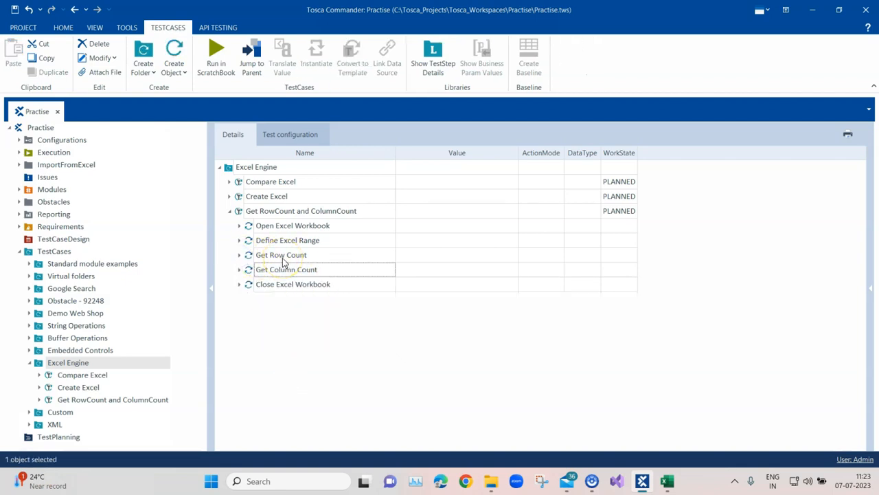
left_click(240, 254)
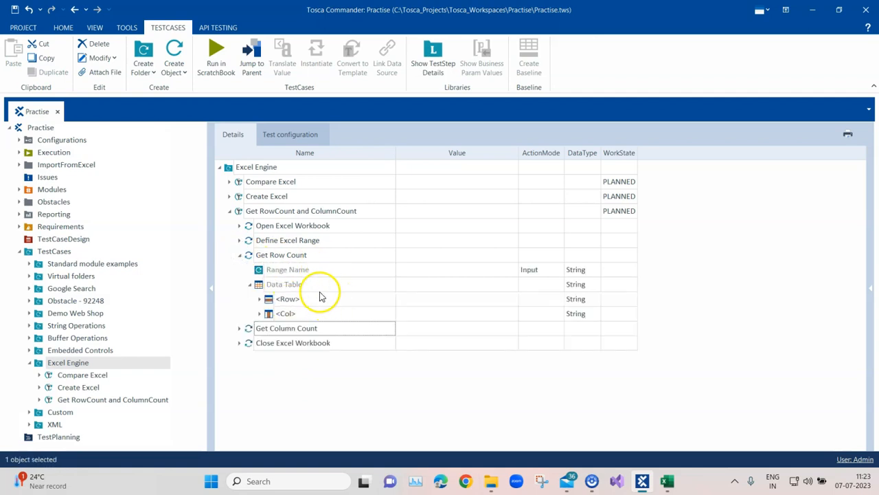
left_click(409, 269)
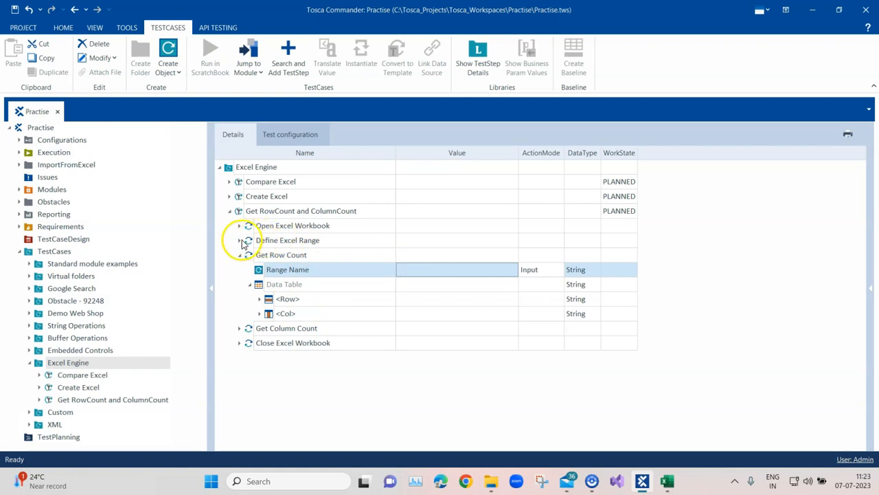
left_click(239, 240)
left_click(427, 285)
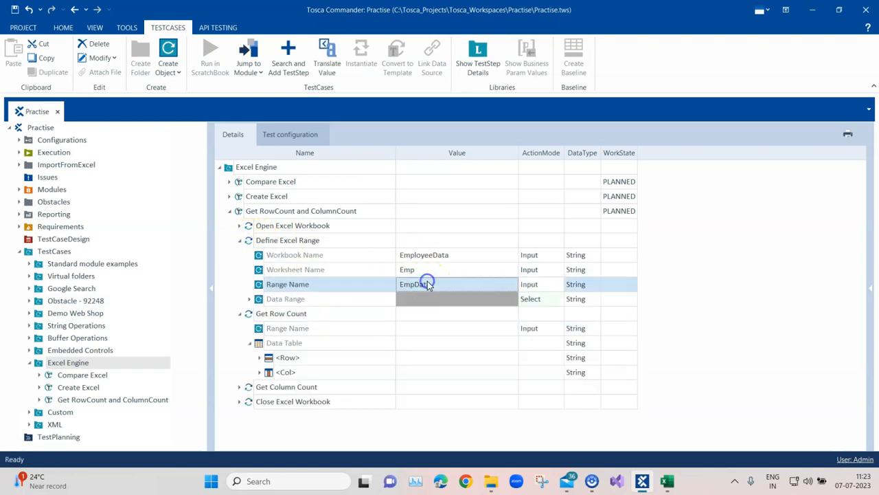
type("EmpData")
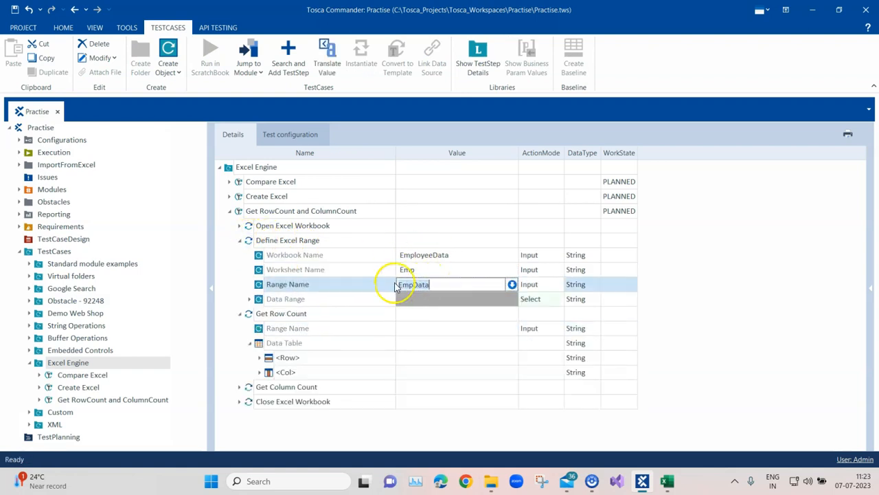
left_click(240, 240)
left_click(406, 271)
left_click(415, 270)
left_click(427, 299)
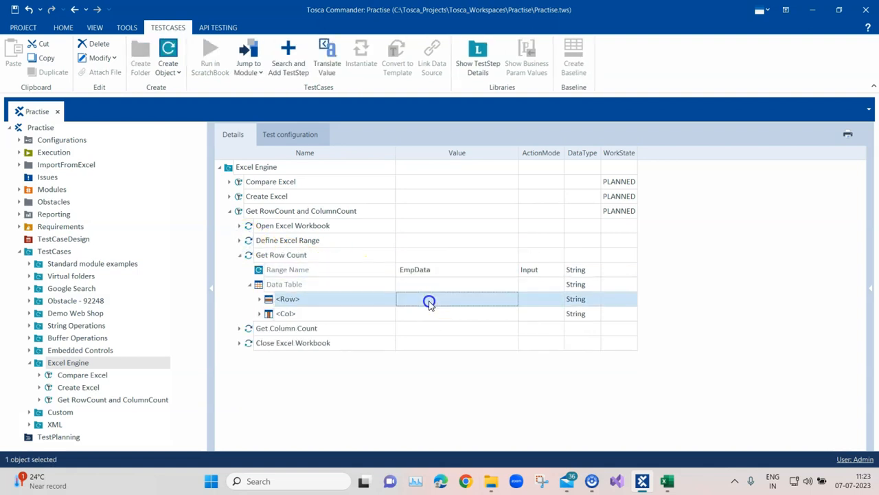
Step: Set the Data Table value of Get Row Count to the RowCount property with the buffer name RC
left_click(415, 286)
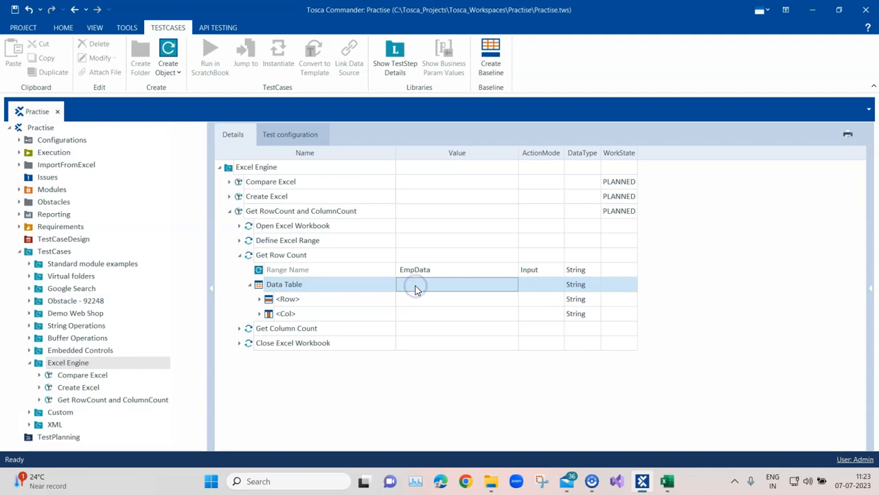
left_click(427, 287)
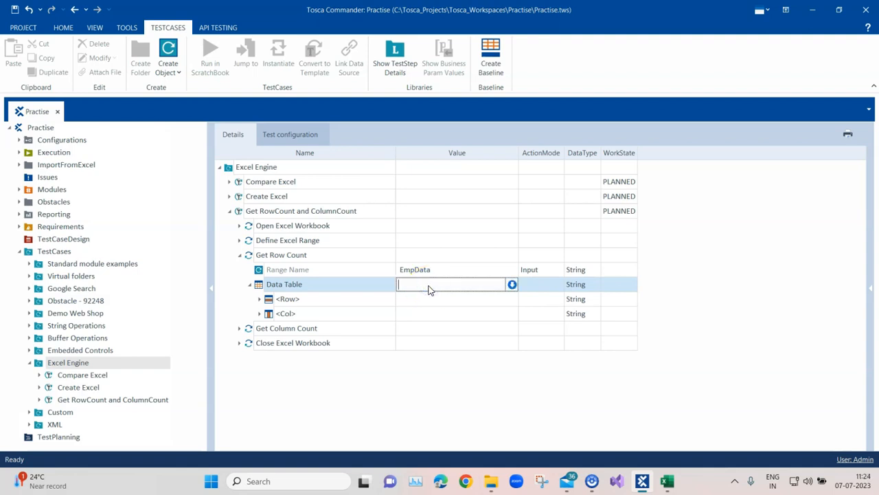
left_click(512, 285)
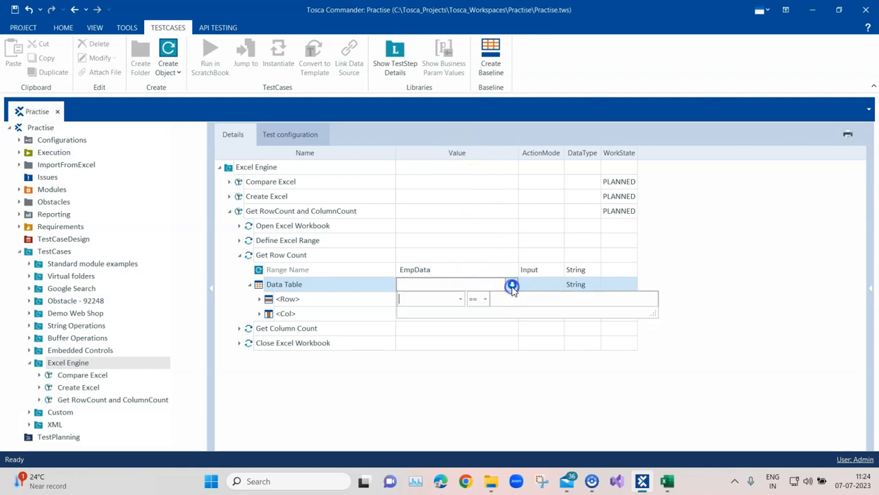
left_click(462, 300)
left_click(436, 299)
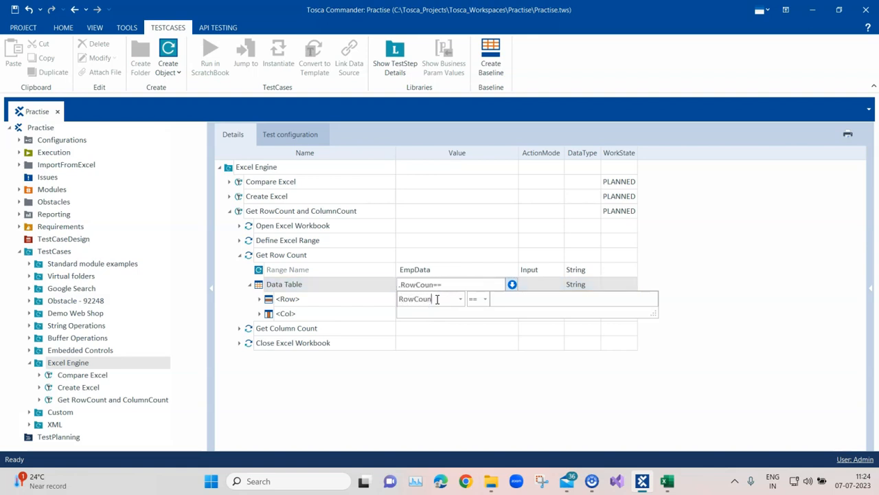
left_click(520, 297)
type("RC")
Step: Change the action mode of the Get Row Count step's Data Table to Buffer
left_click(564, 284)
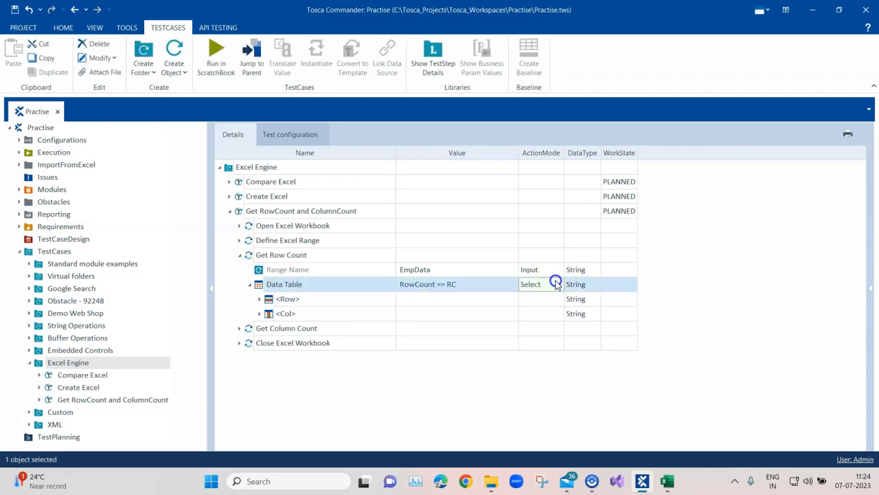
left_click(559, 283)
left_click(550, 321)
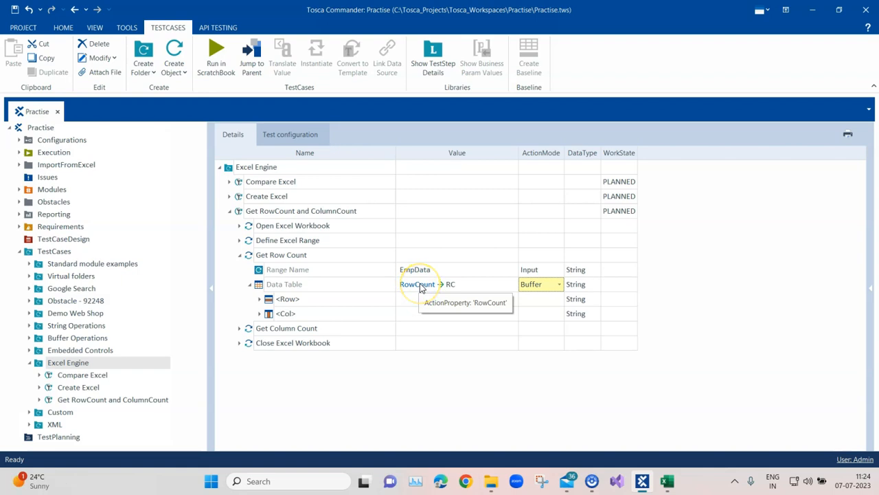
left_click(426, 289)
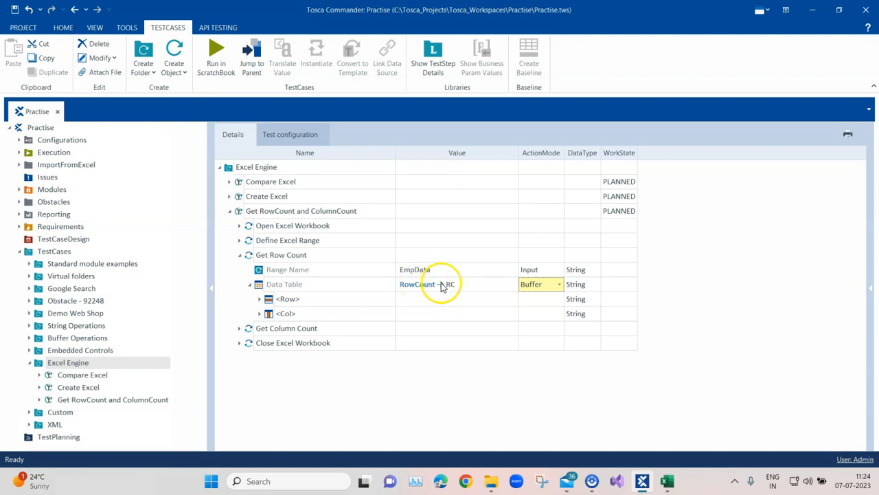
Step: Set the Data Table value of Get Column Count to the ColumnCount property with the buffer name CC
left_click(239, 328)
left_click(409, 360)
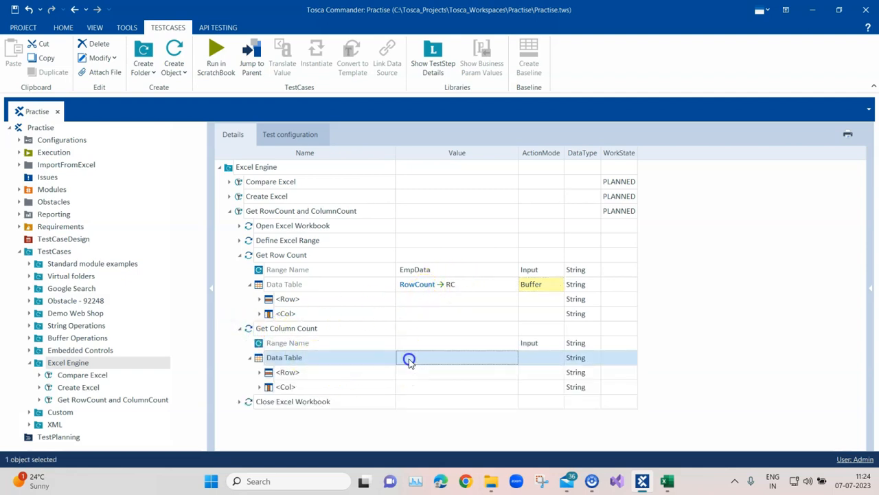
left_click(427, 359)
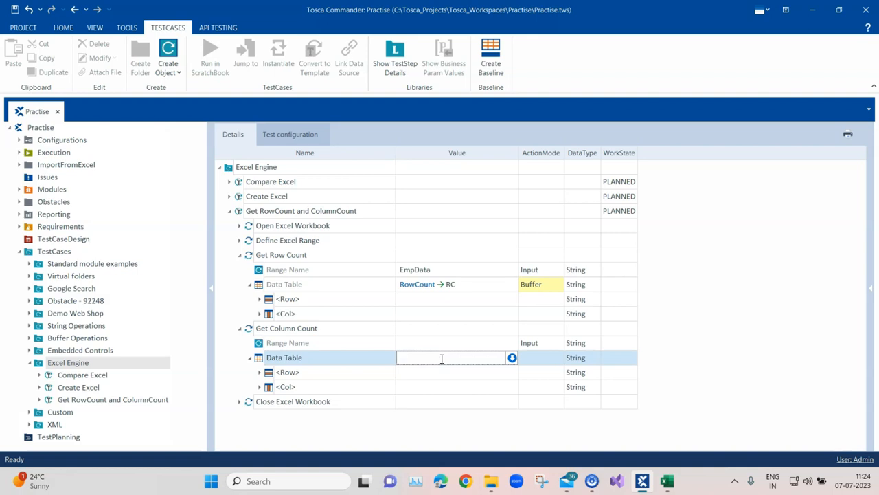
left_click(512, 357)
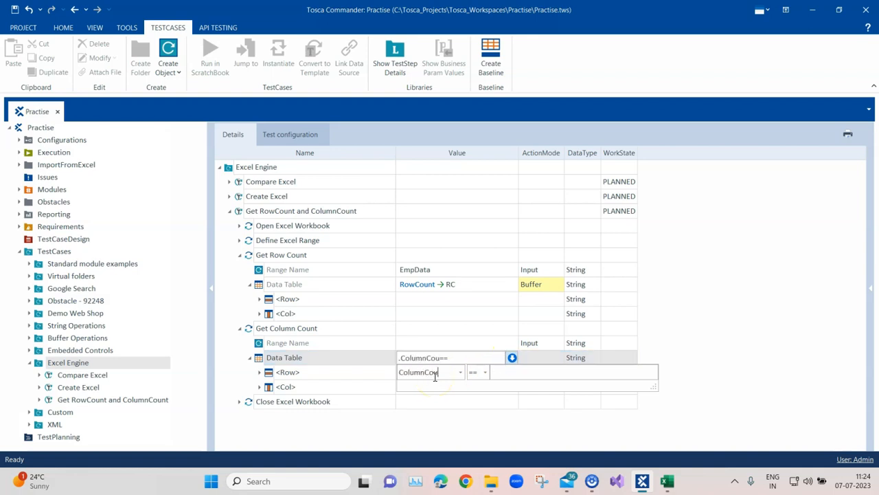
left_click(507, 373)
Step: Change the action mode of the Get Column Count step's Data Table to Buffer
left_click(532, 358)
left_click(537, 358)
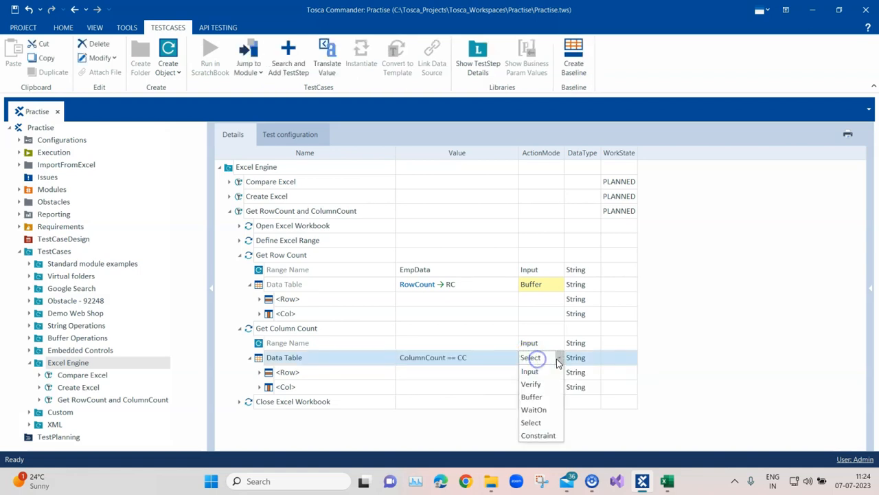
left_click(531, 397)
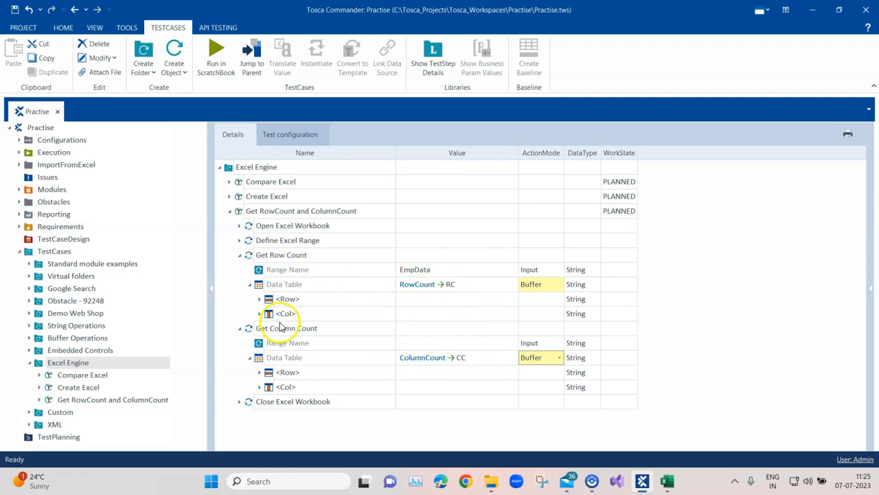
Step: Collapse both count steps and run the Get RowCount and ColumnCount test case in ScratchBook
left_click(240, 328)
left_click(240, 255)
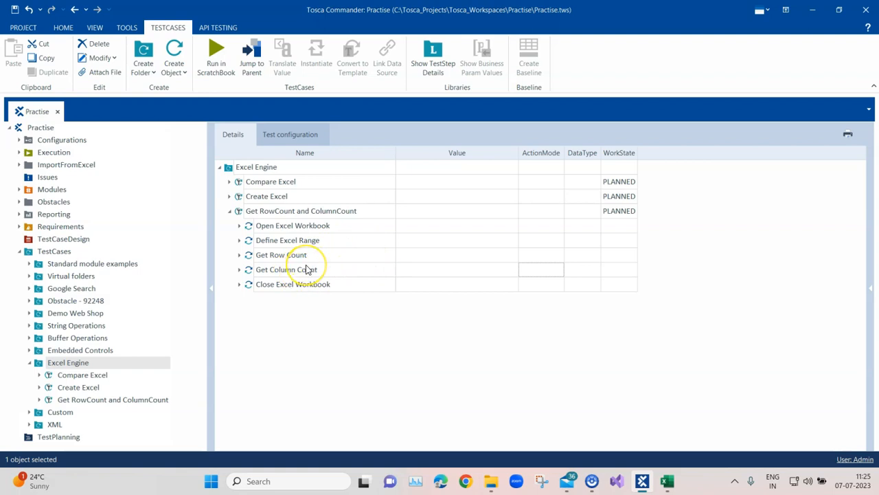
right_click(309, 211)
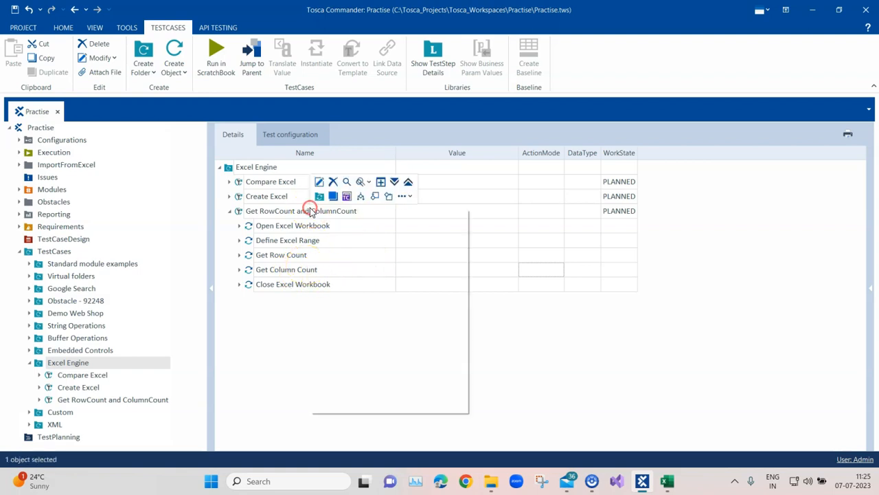
left_click(334, 254)
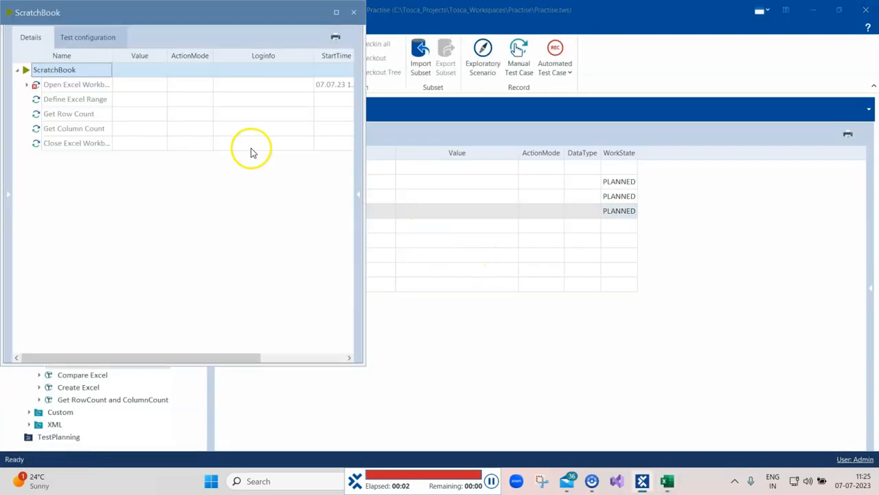
Step: Examine the log info for the Path of the Open Excel Workbook step in the ScratchBook results, and close the results
left_click_drag(203, 36, 216, 44)
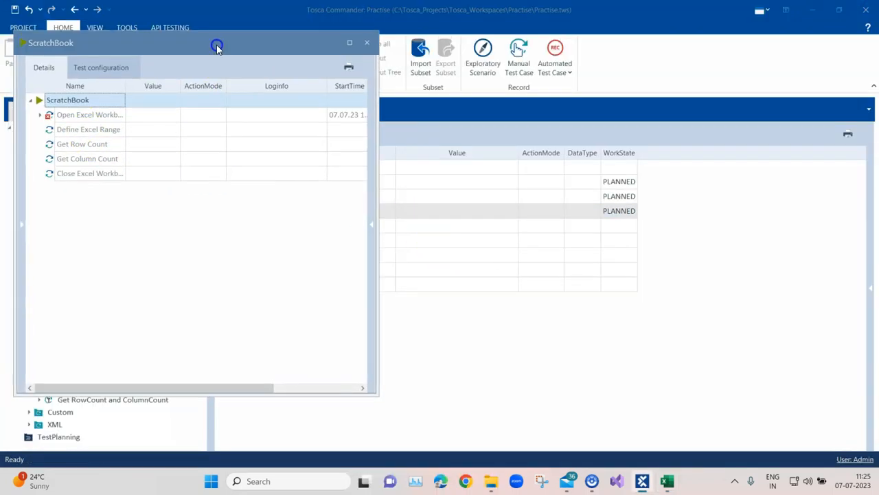
left_click(39, 116)
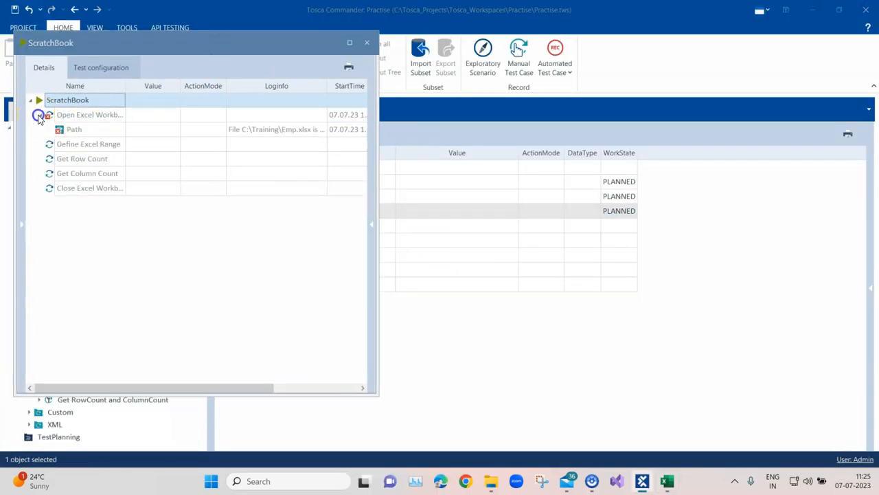
left_click(240, 132)
left_click(323, 132)
left_click_drag(293, 156, 230, 141)
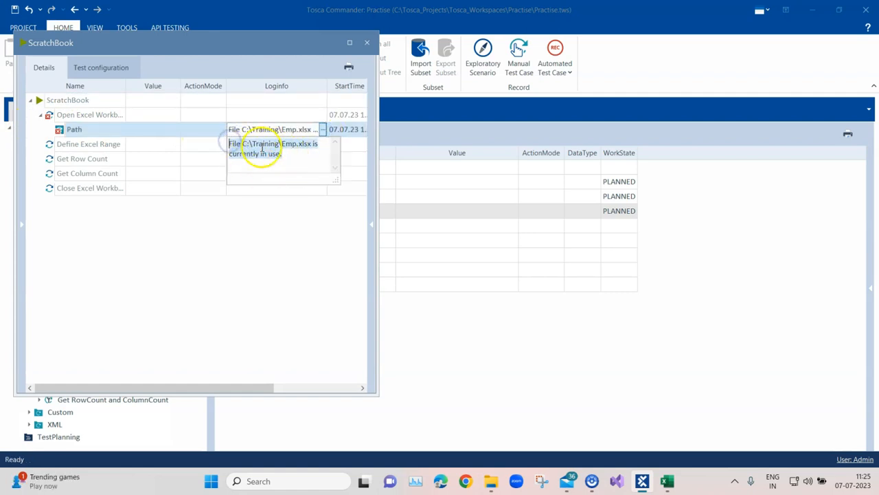
left_click_drag(226, 43, 298, 89)
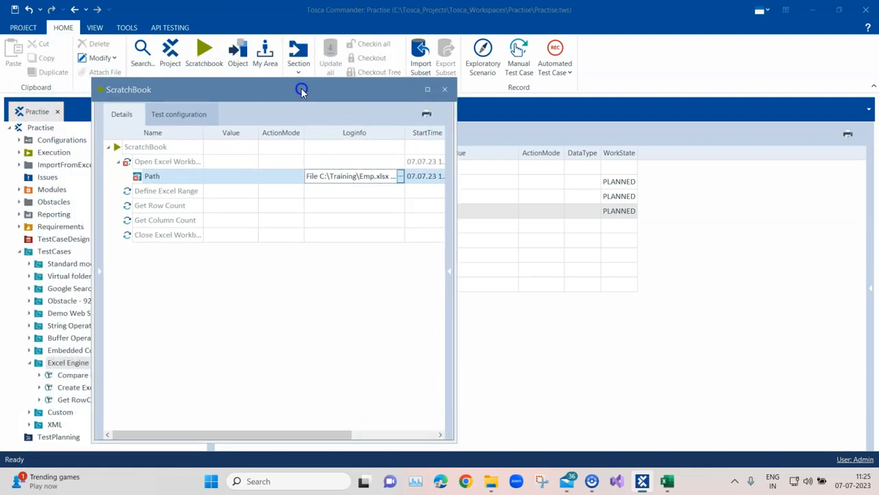
left_click(400, 176)
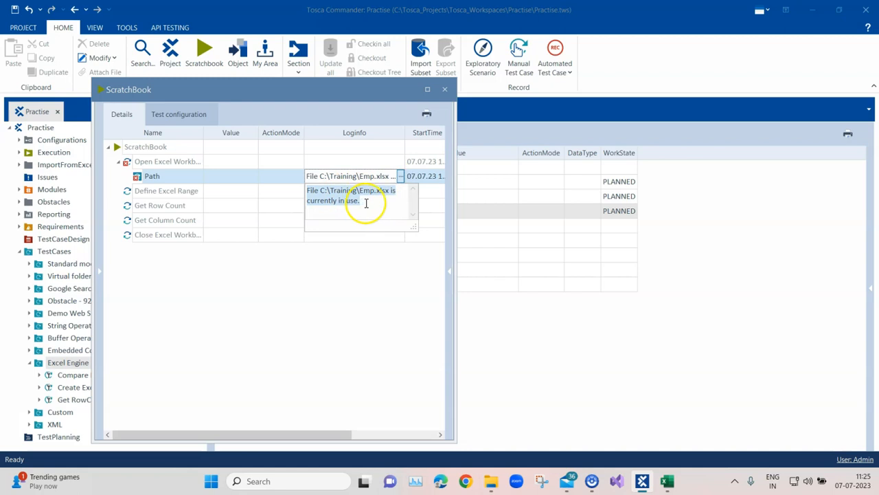
left_click(444, 90)
left_click(444, 89)
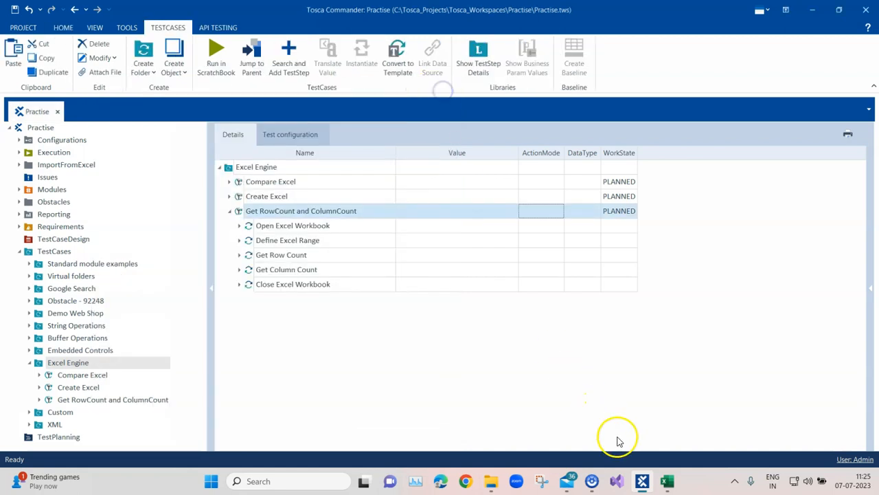
Step: Close all Excel windows and save the changes to Emp.xlsx
right_click(664, 480)
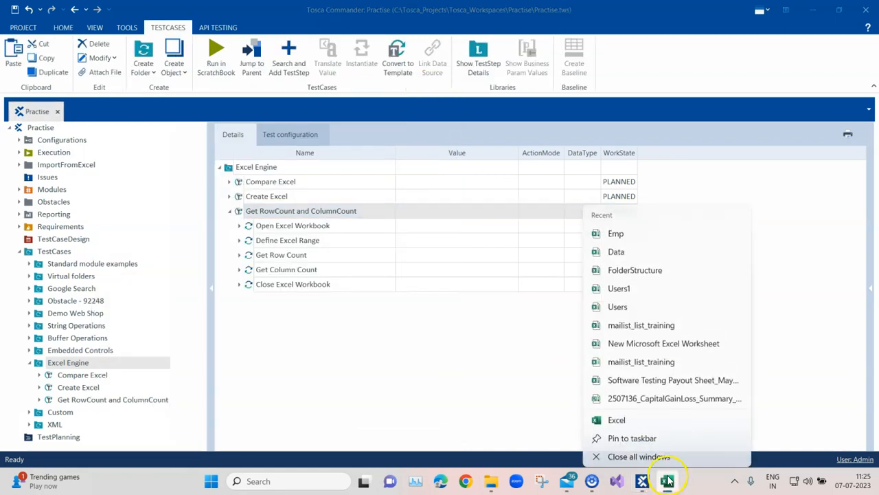
left_click(645, 450)
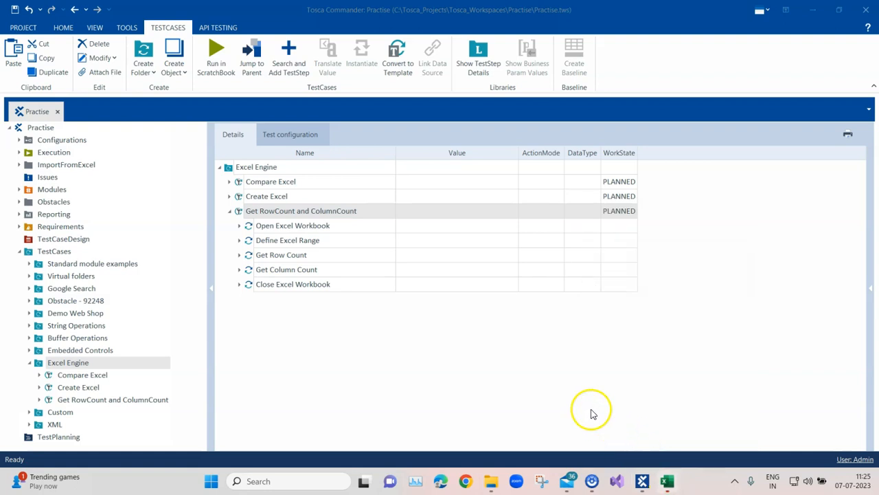
left_click(667, 480)
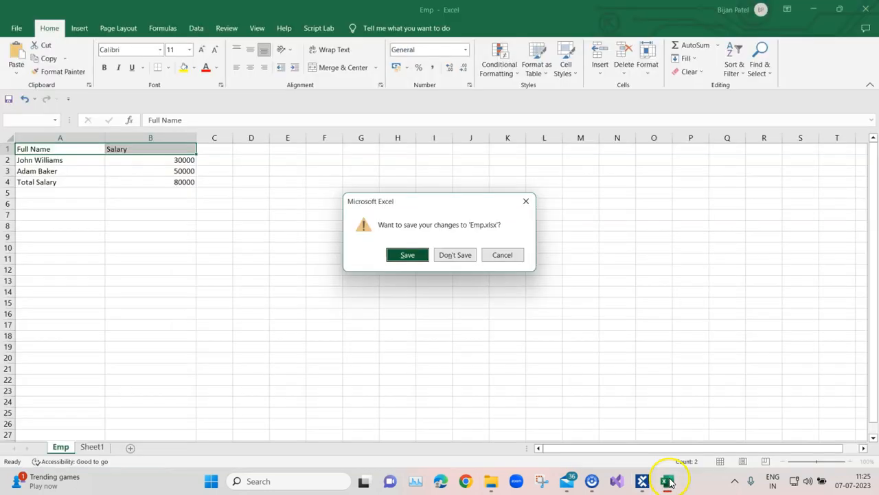
left_click(408, 255)
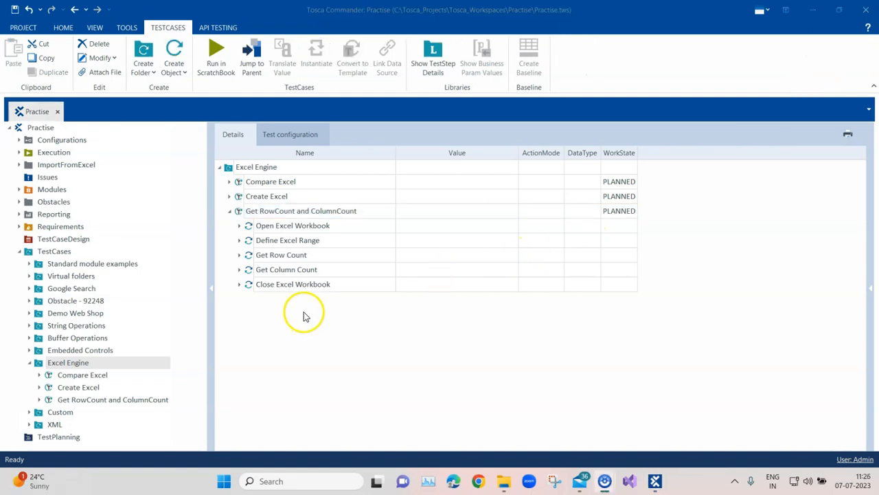
Step: Set the Range Name of the Get Column Count step to EmpData and compare it with the Get Row Count step
left_click(240, 270)
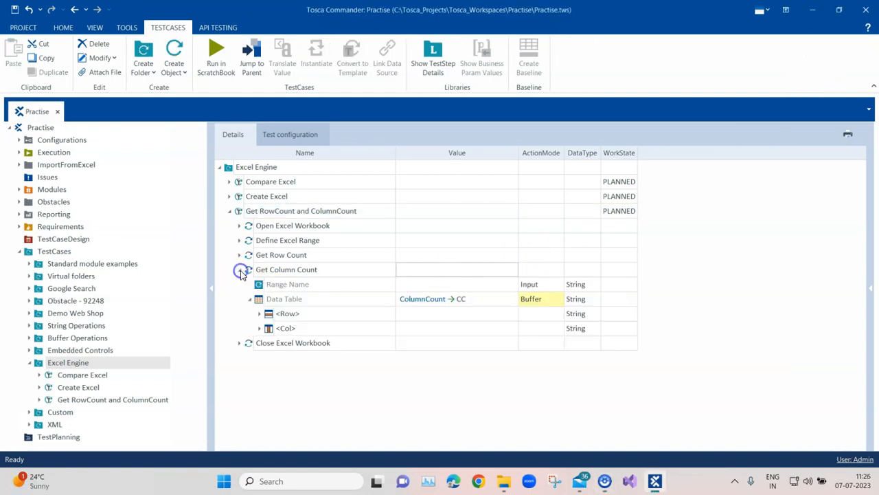
left_click(428, 288)
left_click(427, 286)
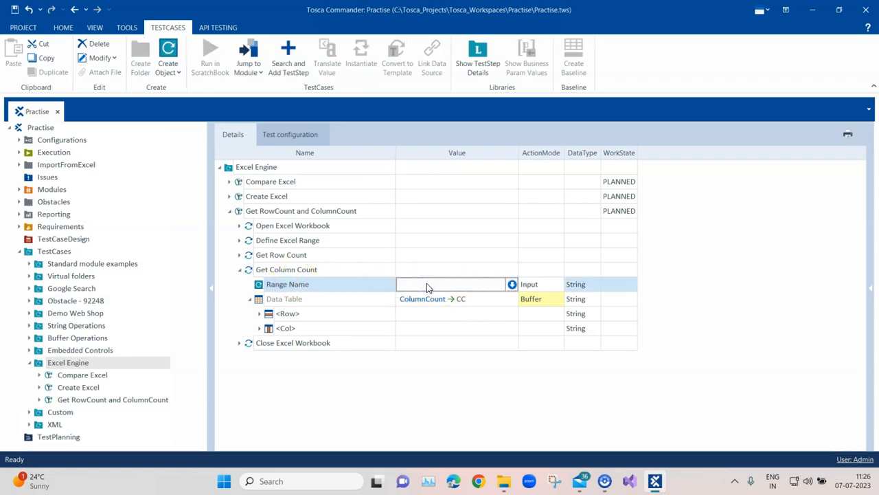
type("EmpData")
left_click(239, 255)
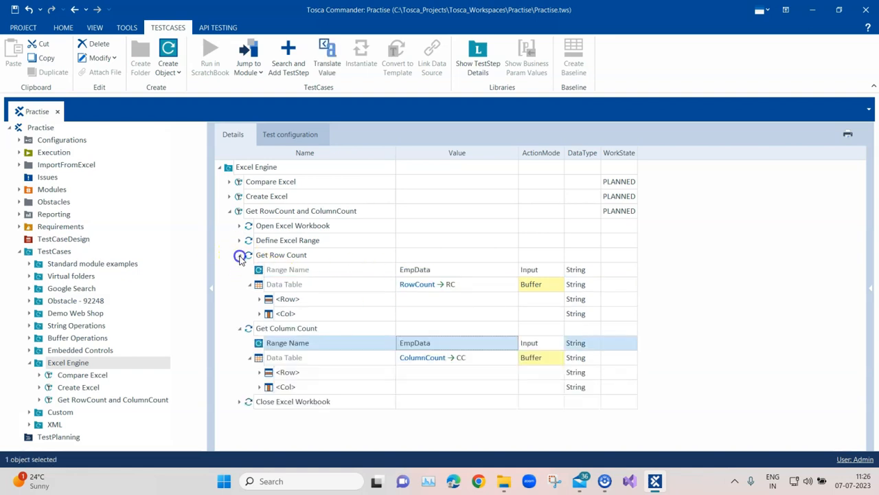
left_click(240, 255)
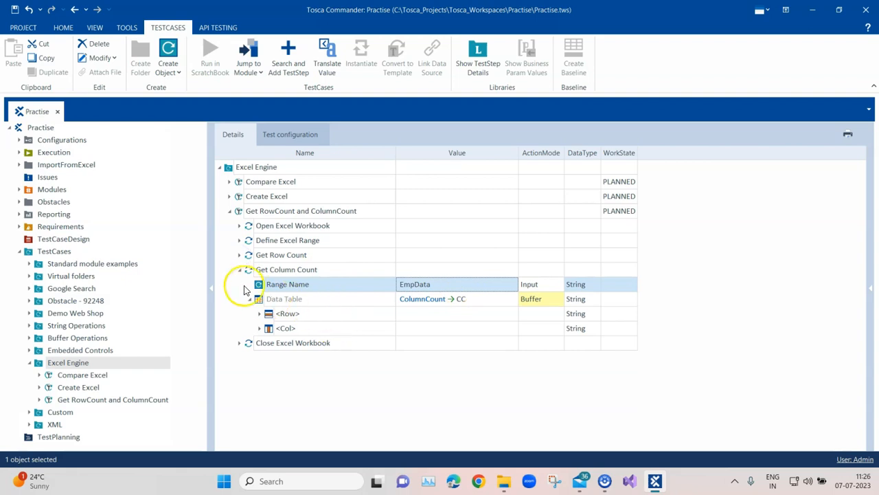
Step: Collapse the Get Column Count step and rerun the Get RowCount and ColumnCount test case in ScratchBook
left_click(240, 270)
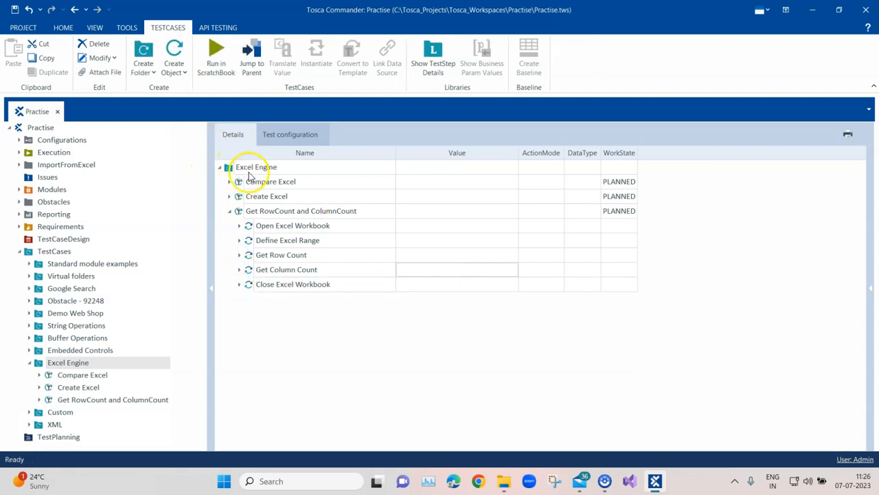
right_click(265, 210)
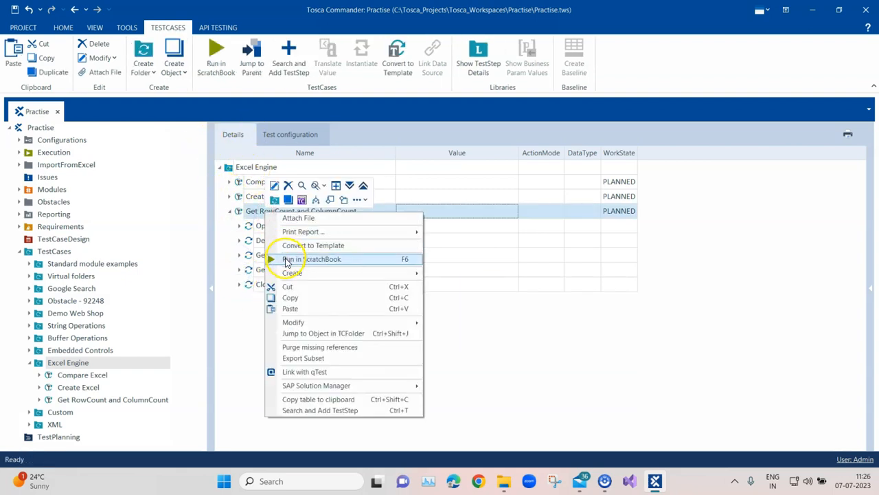
left_click(289, 257)
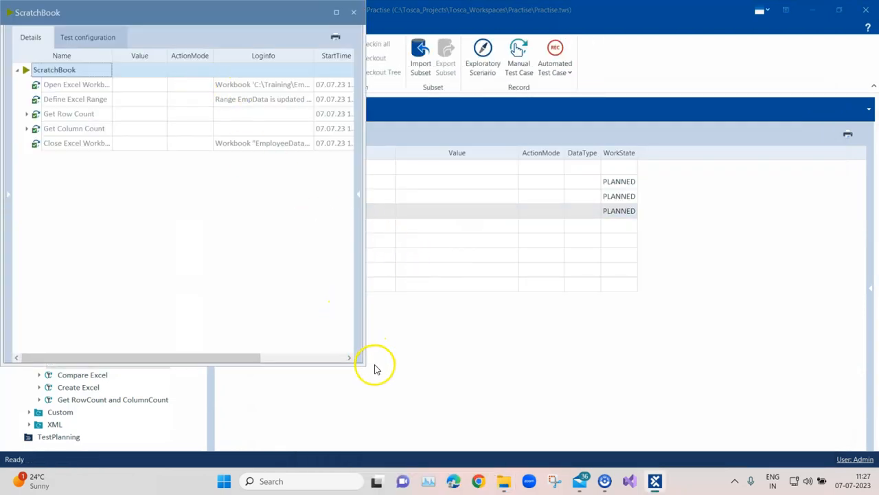
Step: Enlarge the ScratchBook results and widen Loginfo, and examine the full log entry of the Data Table under Get Row Count
left_click_drag(364, 362, 662, 385)
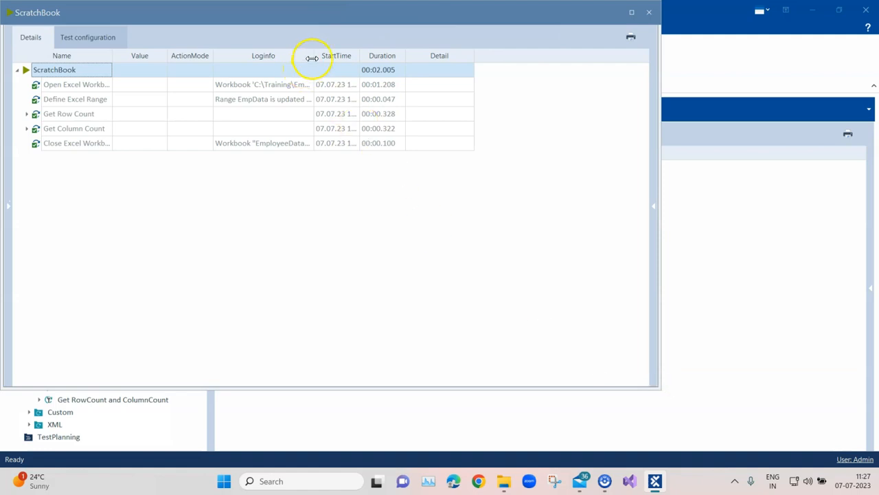
left_click_drag(427, 65, 427, 65)
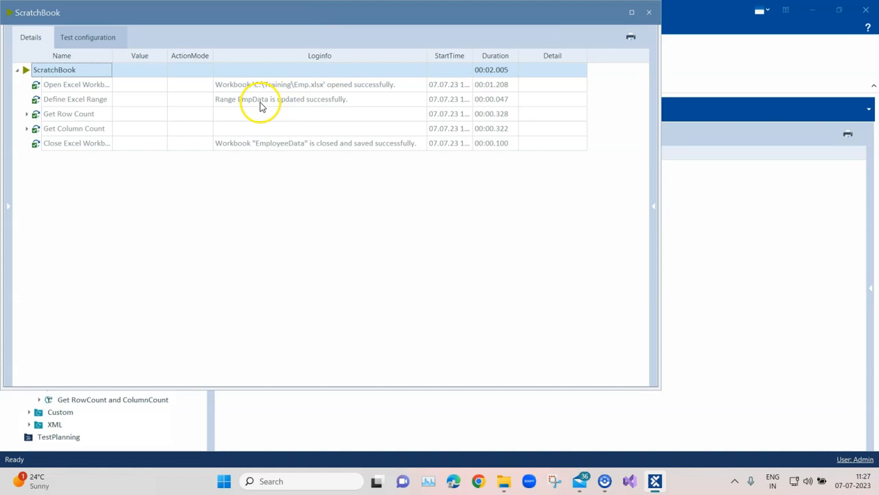
left_click(26, 115)
left_click(283, 132)
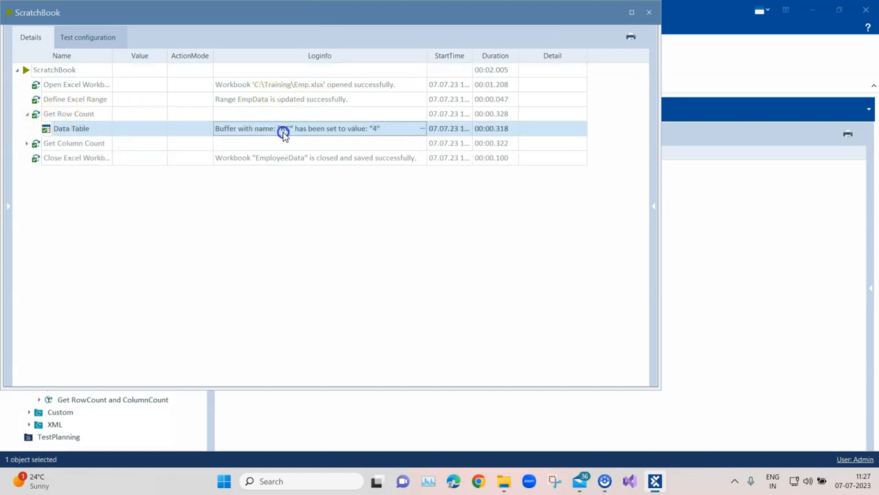
left_click(423, 128)
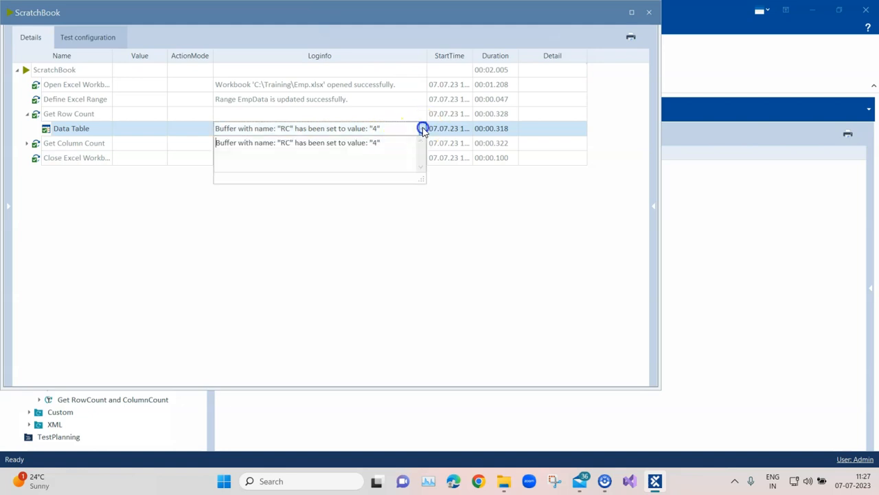
left_click_drag(380, 143, 276, 142)
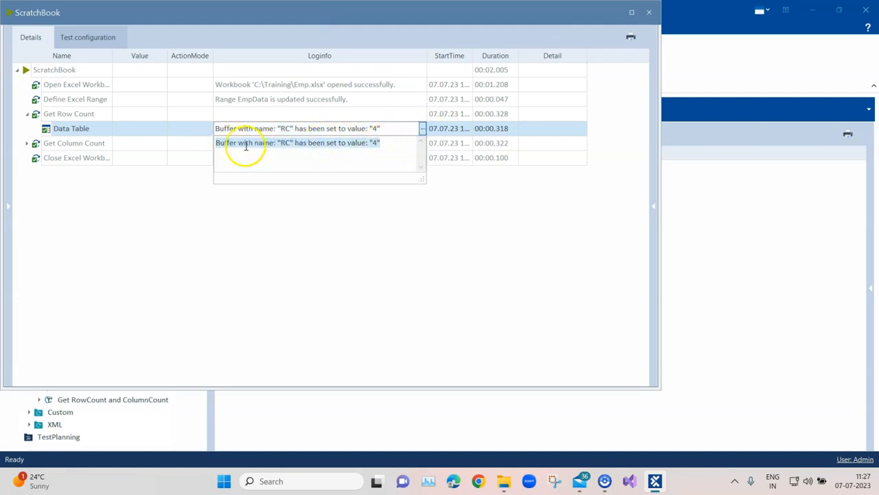
left_click(107, 186)
Step: Examine the full log entry of the Data Table under Get Column Count, and close the ScratchBook results
left_click(27, 143)
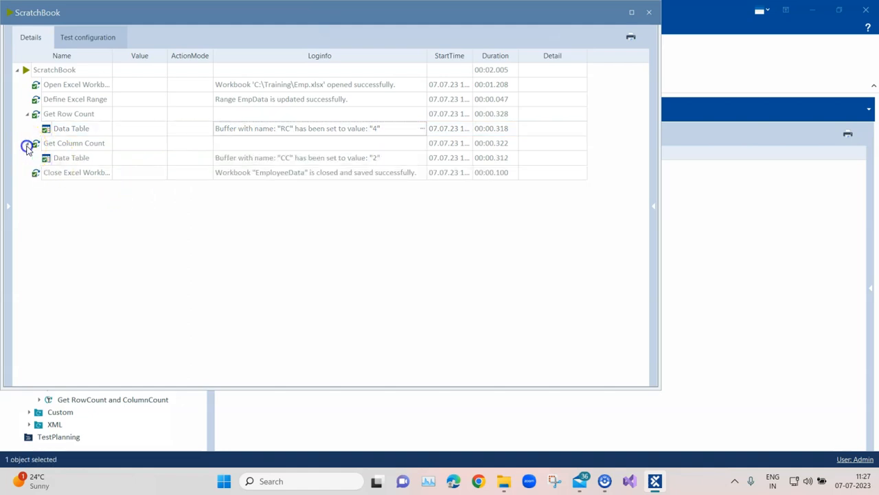
left_click(314, 158)
left_click(424, 158)
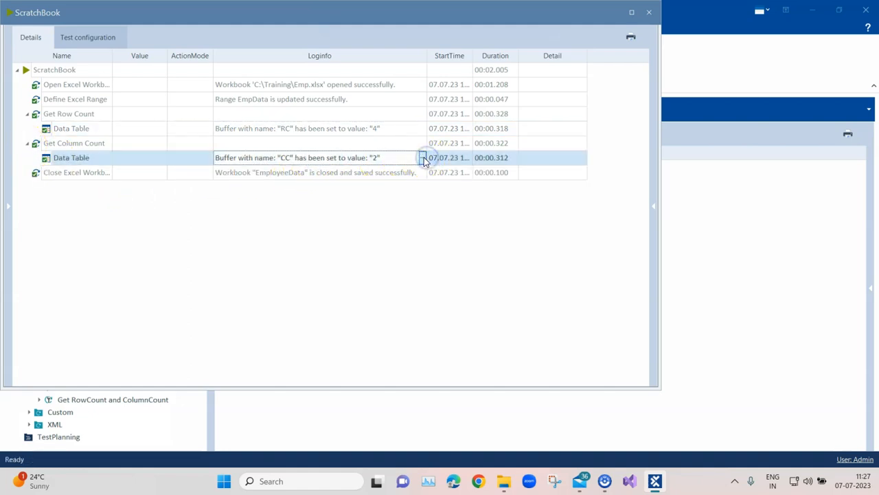
left_click(424, 157)
left_click_drag(387, 173, 229, 169)
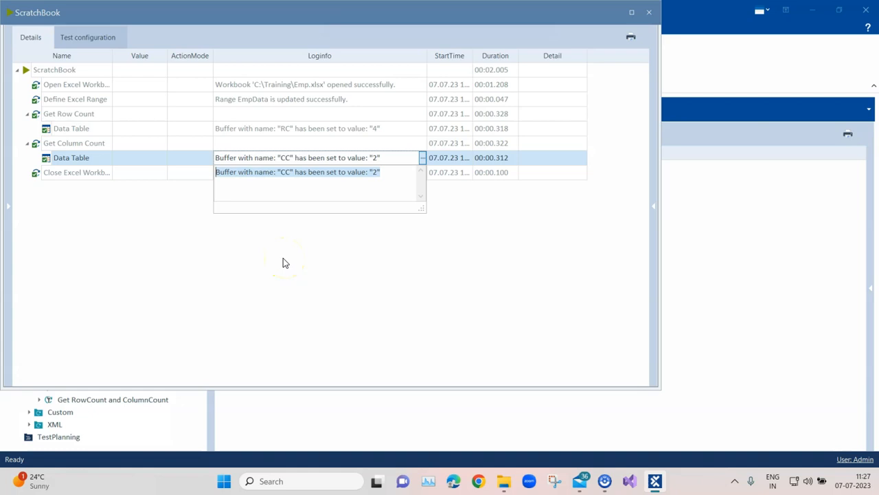
left_click(423, 282)
left_click(236, 167)
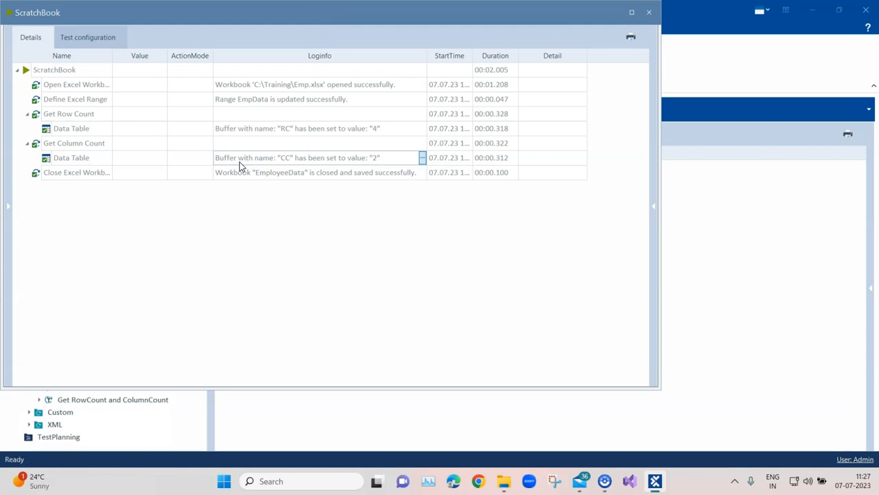
left_click(649, 12)
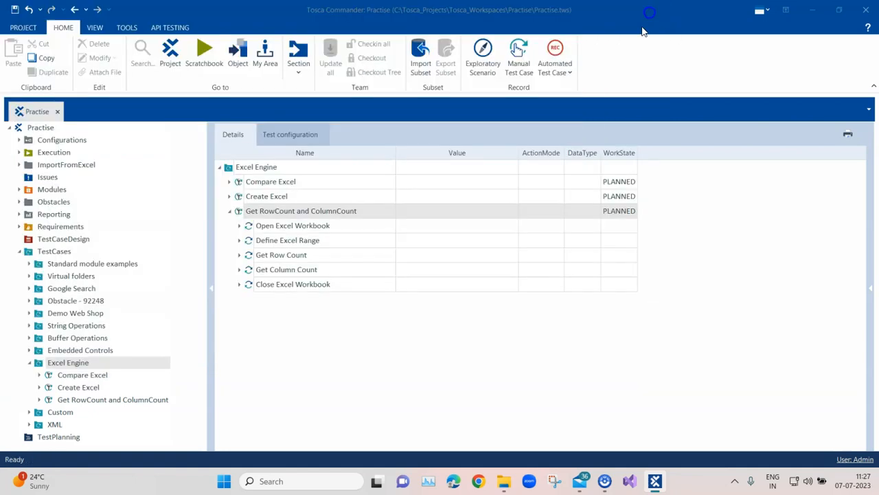
left_click(625, 251)
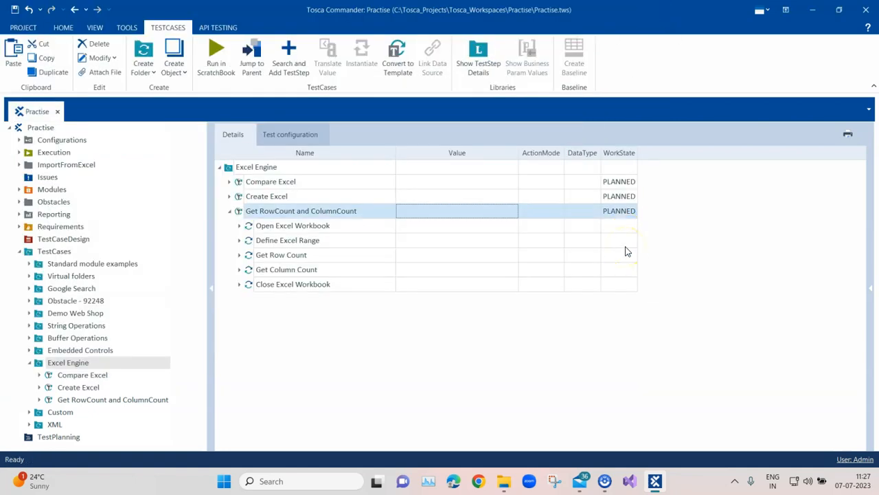